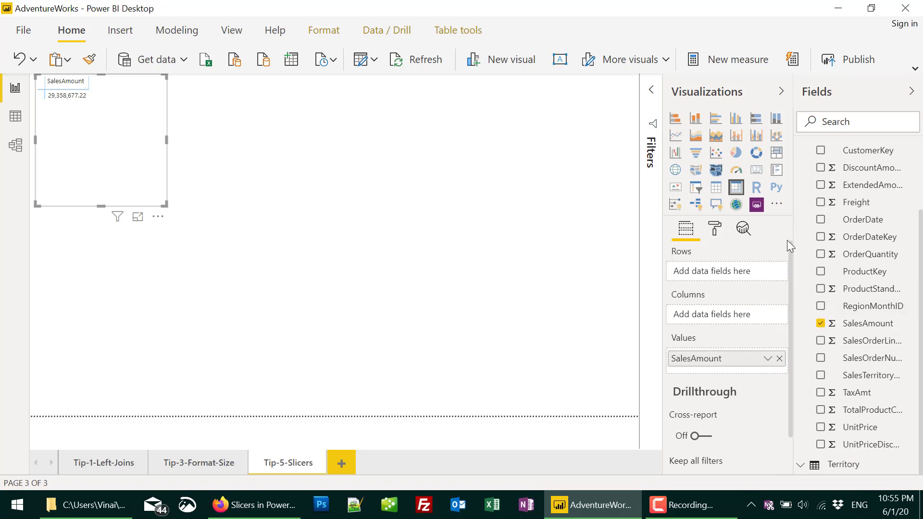
Add FiscalQuarter from the Calendar table to the SalesAmount matrix and place it in the rows
scroll(804, 243, "up", 2)
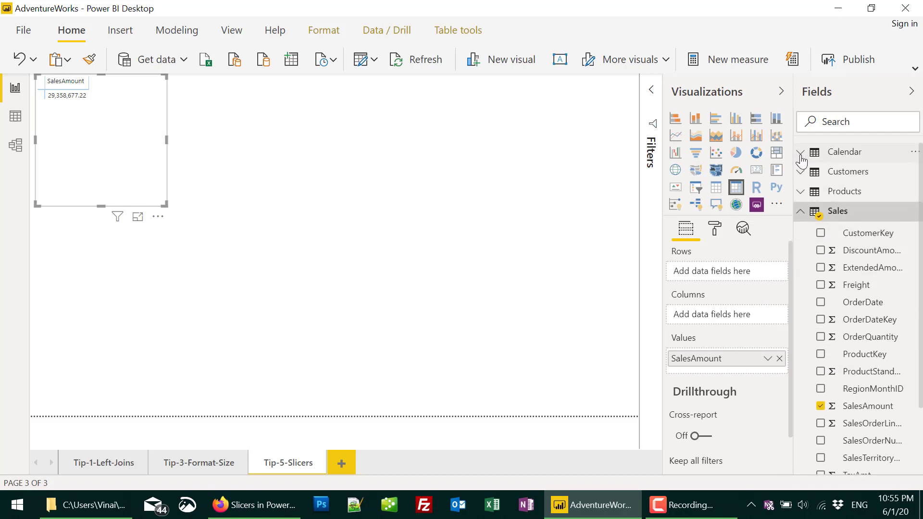
left_click(800, 153)
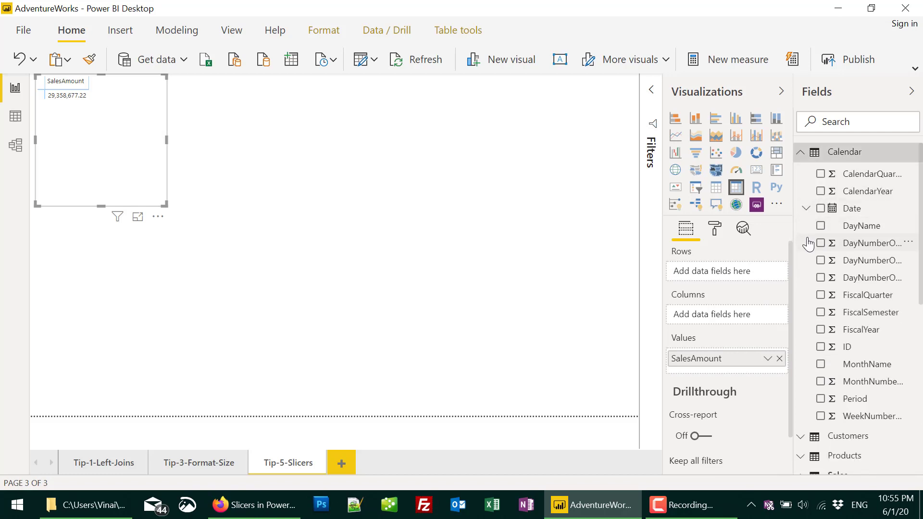
left_click(821, 295)
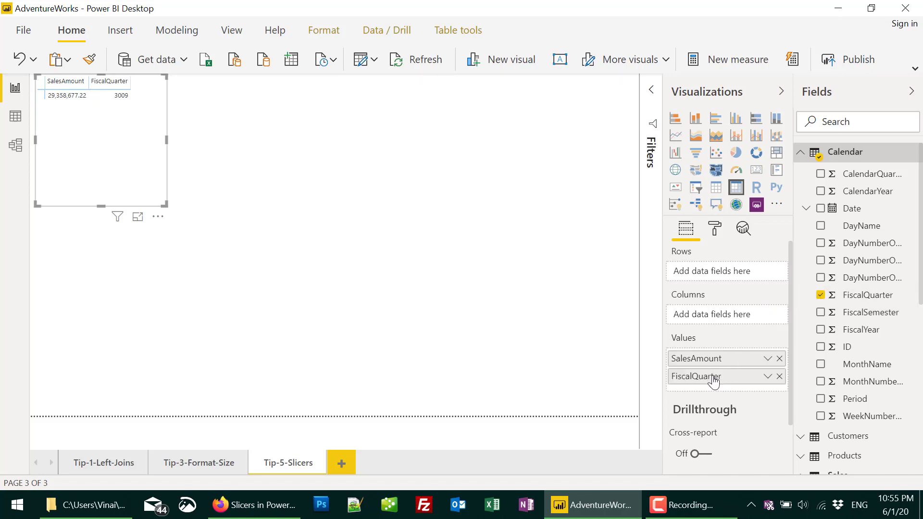
left_click_drag(715, 379, 713, 273)
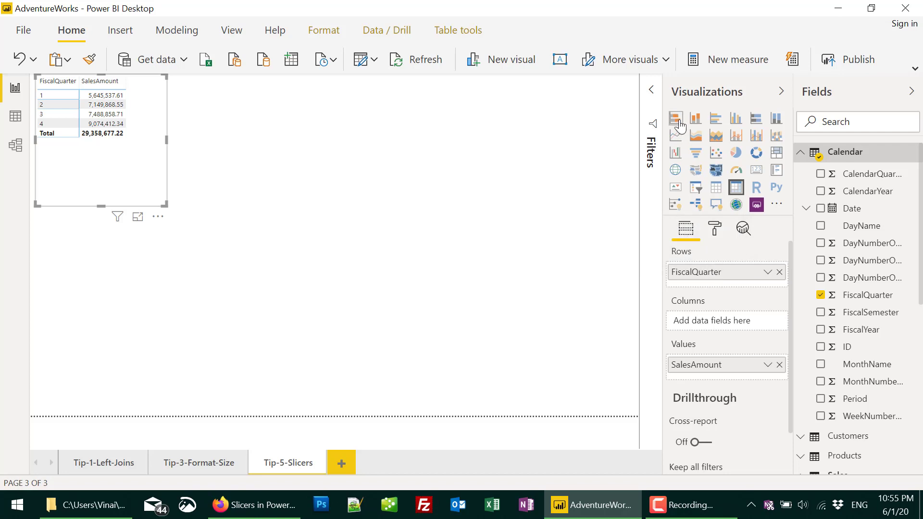
Convert the matrix to a stacked column chart and enlarge it to roughly the page's left half
left_click(697, 120)
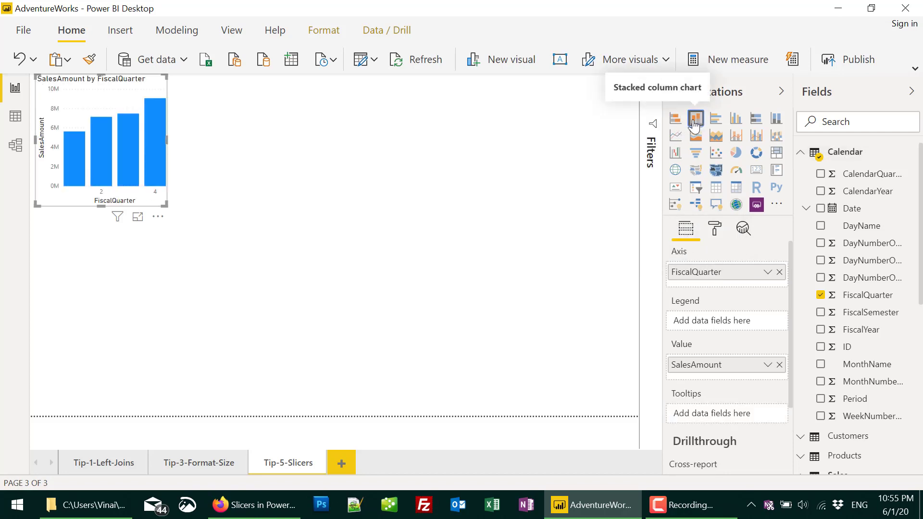
left_click_drag(166, 205, 336, 340)
left_click(339, 342)
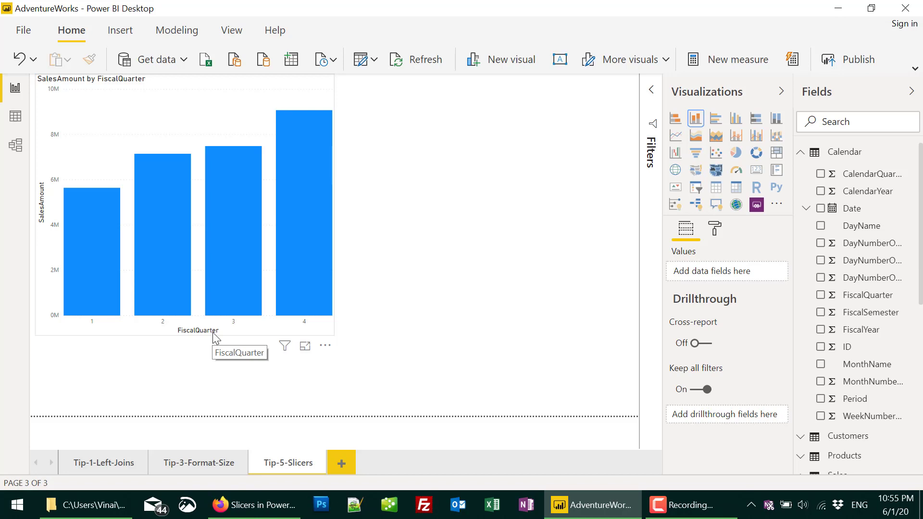
Add an empty slicer to the page, make it taller, and place it to the right of the column chart
left_click(429, 288)
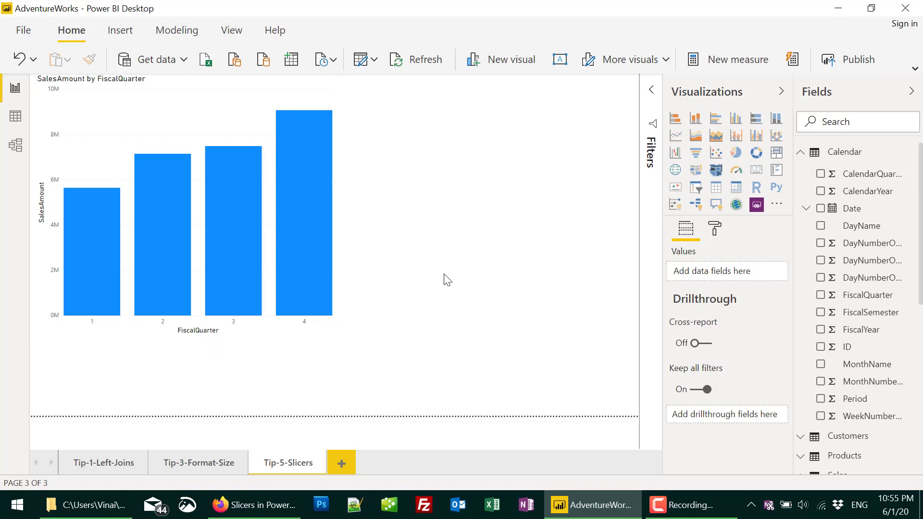
left_click(695, 188)
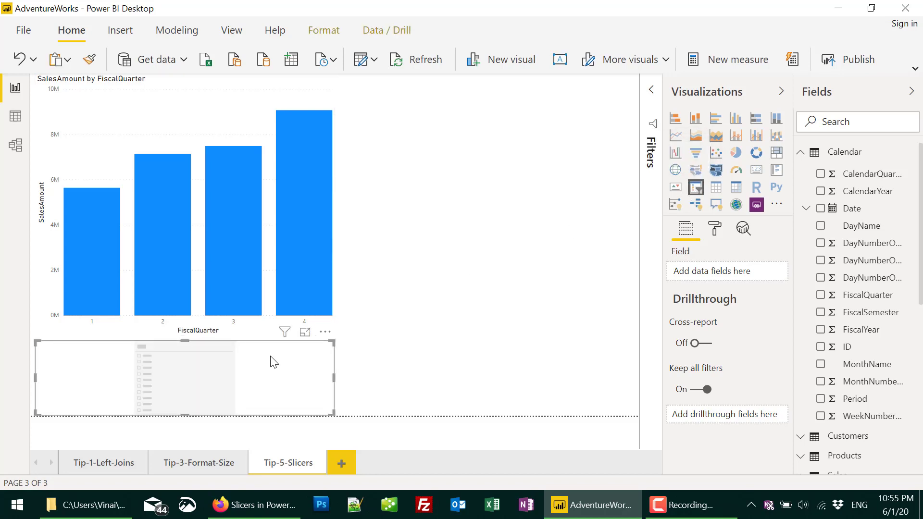
left_click_drag(274, 361, 559, 201)
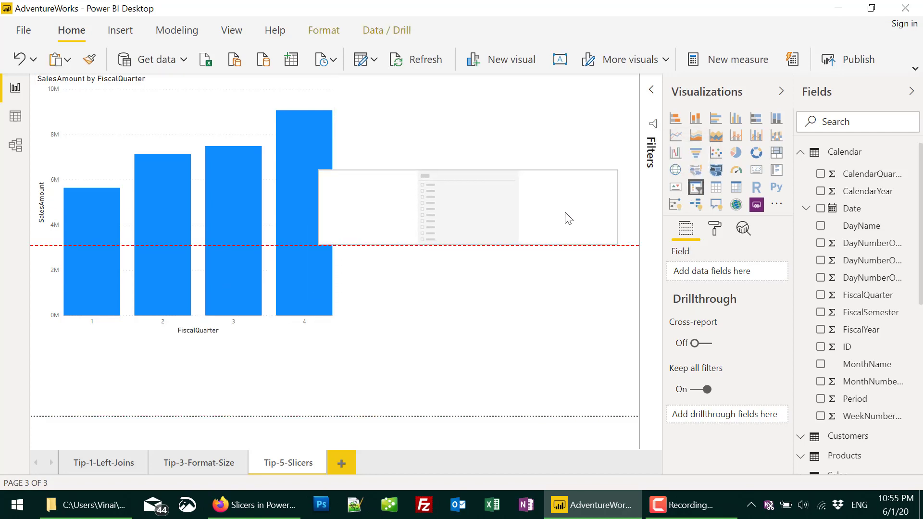
left_click_drag(617, 247, 575, 354)
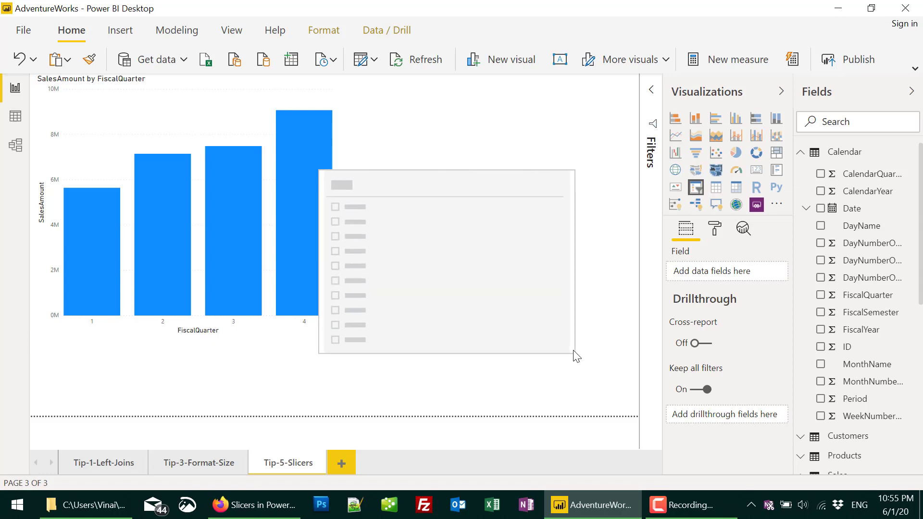
left_click_drag(536, 176, 563, 117)
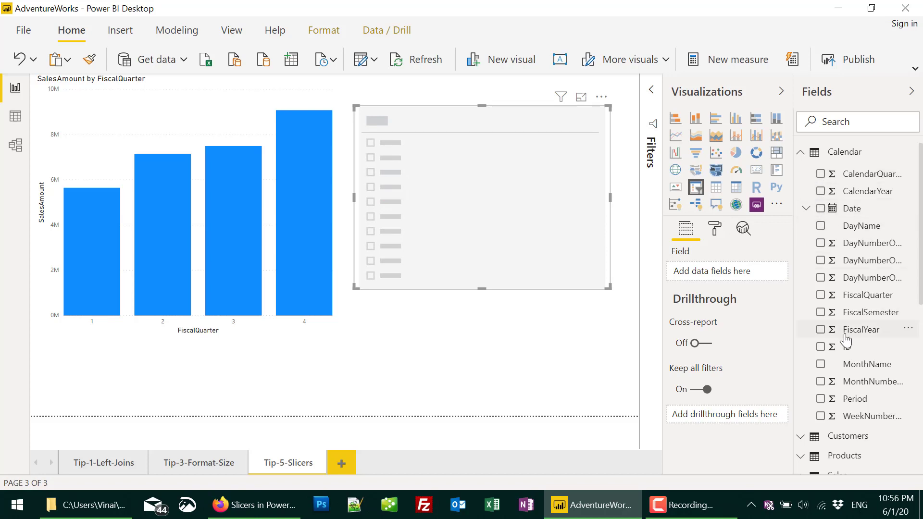
Assign the Color field from the Products table to the new slicer
scroll(846, 340, "down", 3)
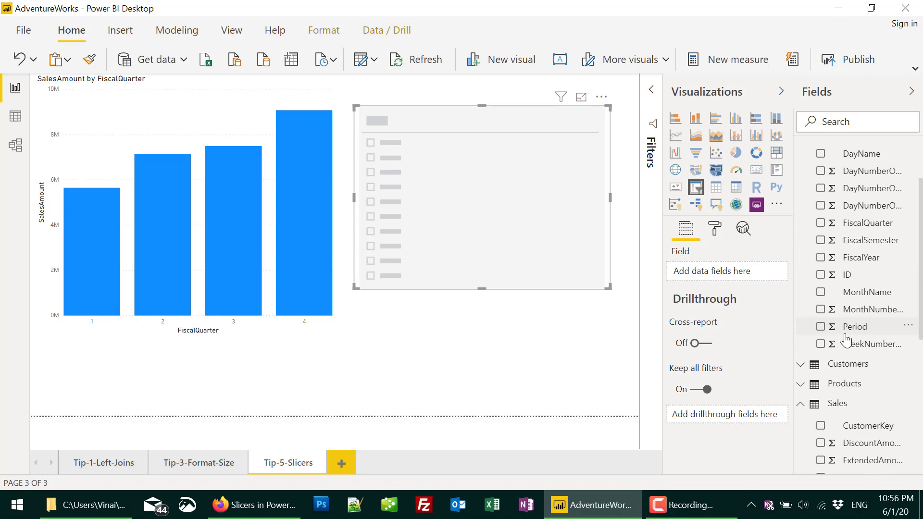
scroll(846, 340, "down", 6)
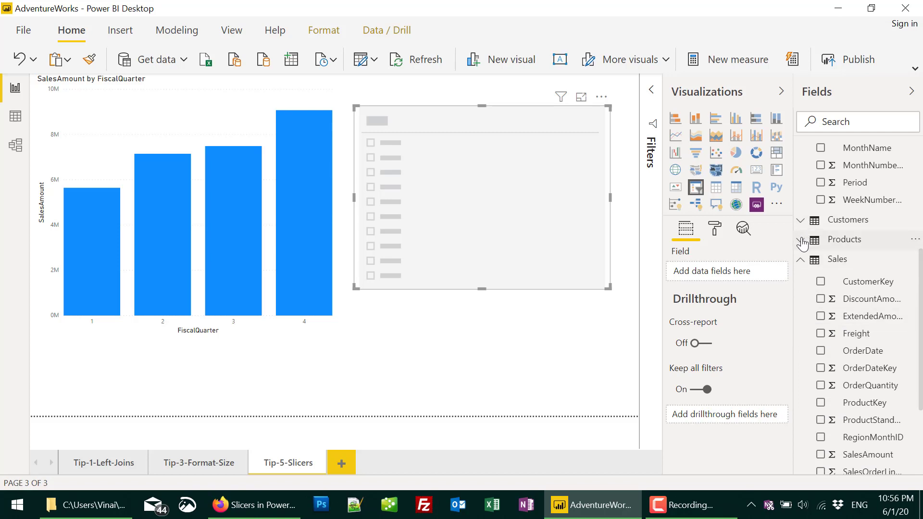
left_click(800, 240)
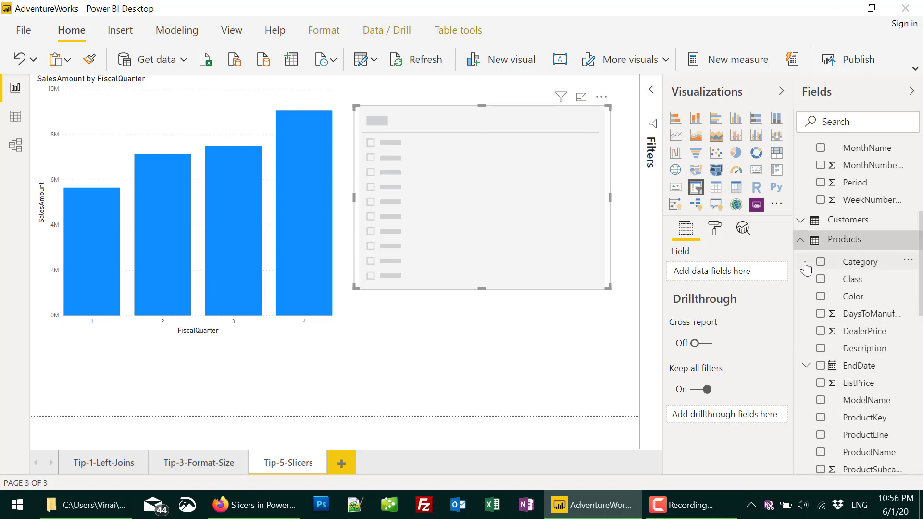
left_click(820, 297)
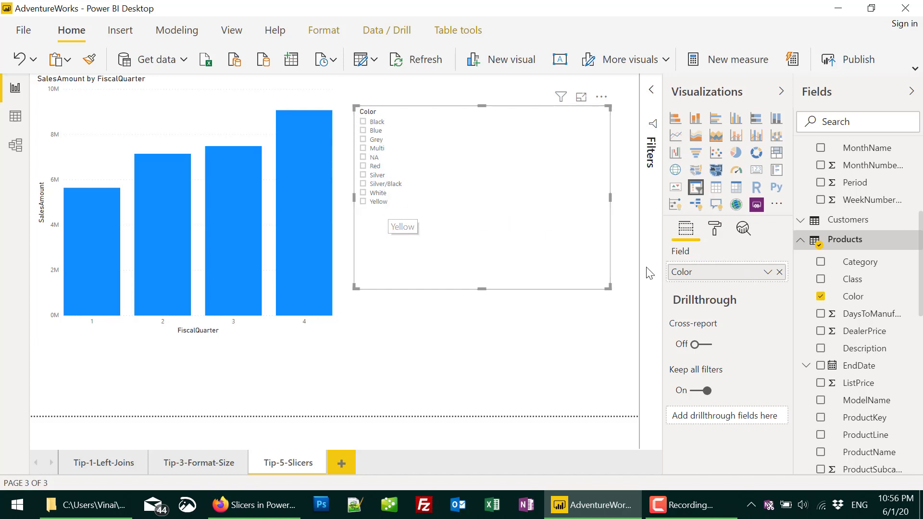
Set the text size of the Color slicer's items to 18 pt
left_click(715, 230)
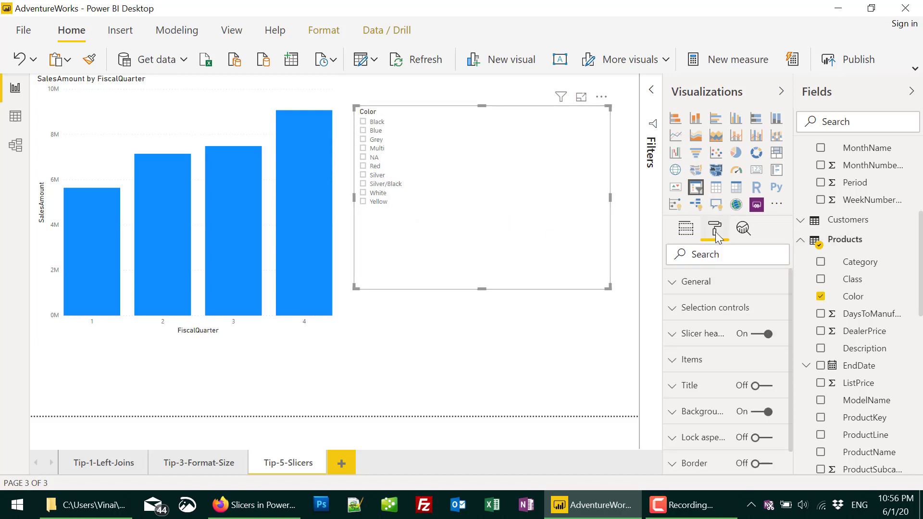
left_click(694, 366)
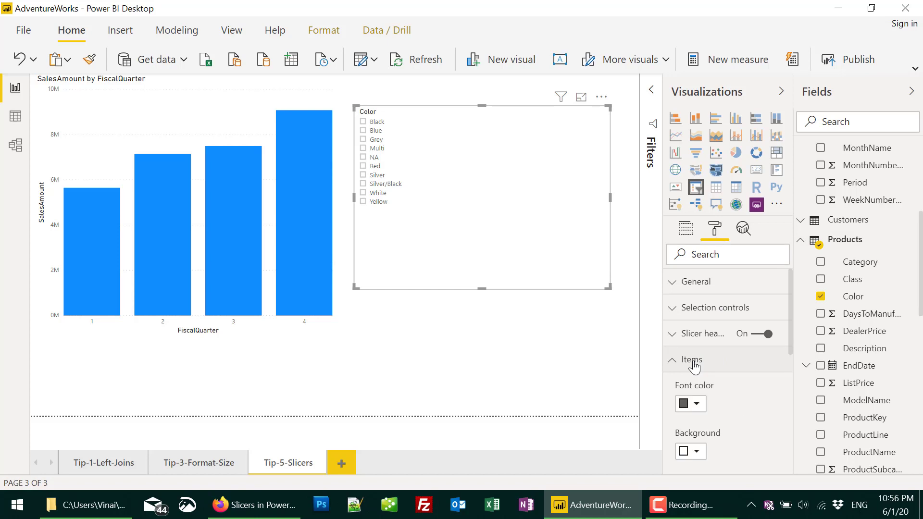
scroll(708, 378, "down", 4)
left_click(716, 394)
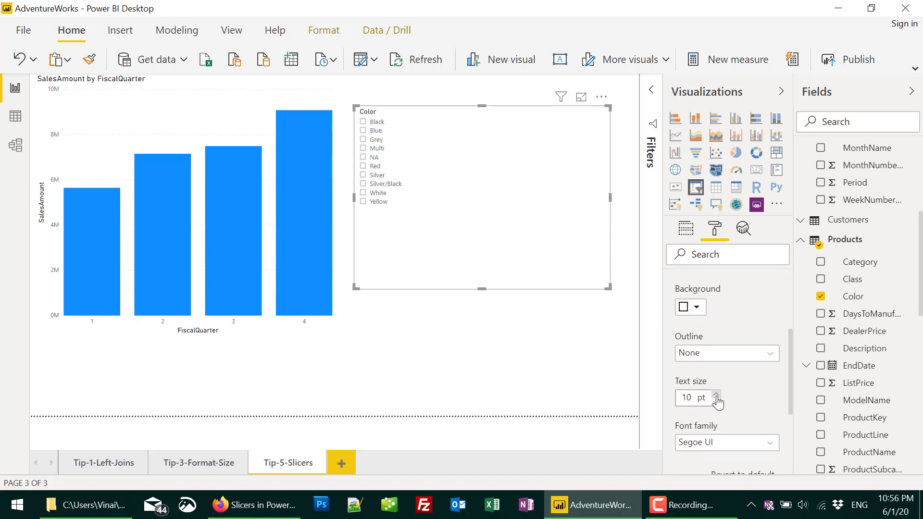
left_click(715, 394)
left_click(716, 395)
left_click(715, 394)
left_click(716, 400)
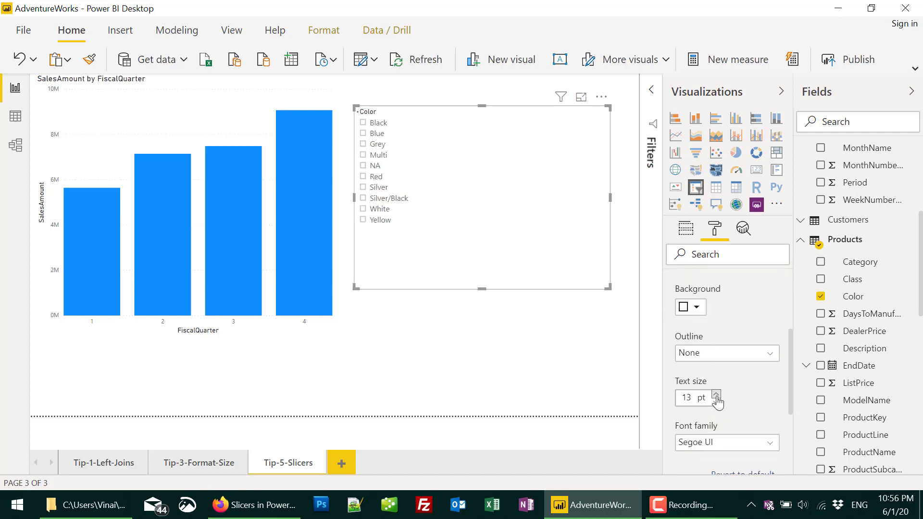
left_click(716, 395)
left_click(716, 395)
left_click(716, 395)
left_click(716, 395)
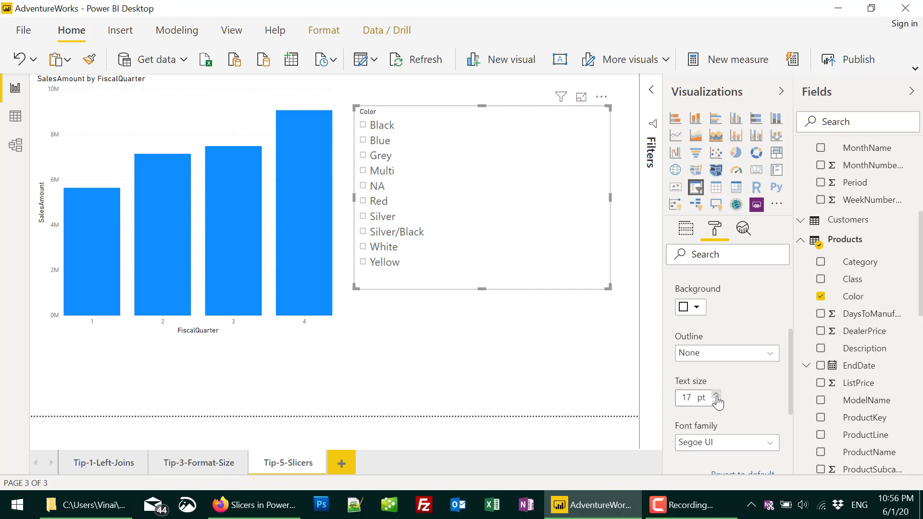
left_click(716, 395)
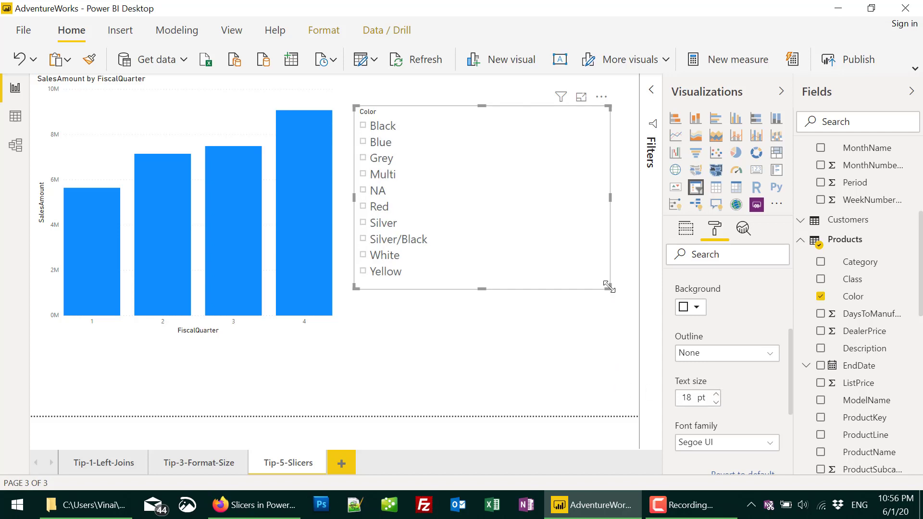
Make the Color slicer narrower and slightly taller, and move it further right from the chart
left_click_drag(608, 286, 506, 313)
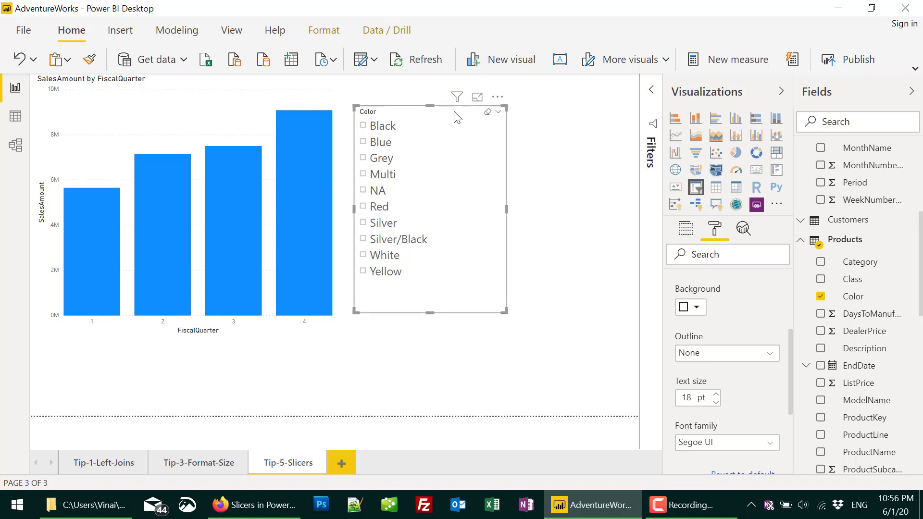
left_click_drag(457, 118, 528, 124)
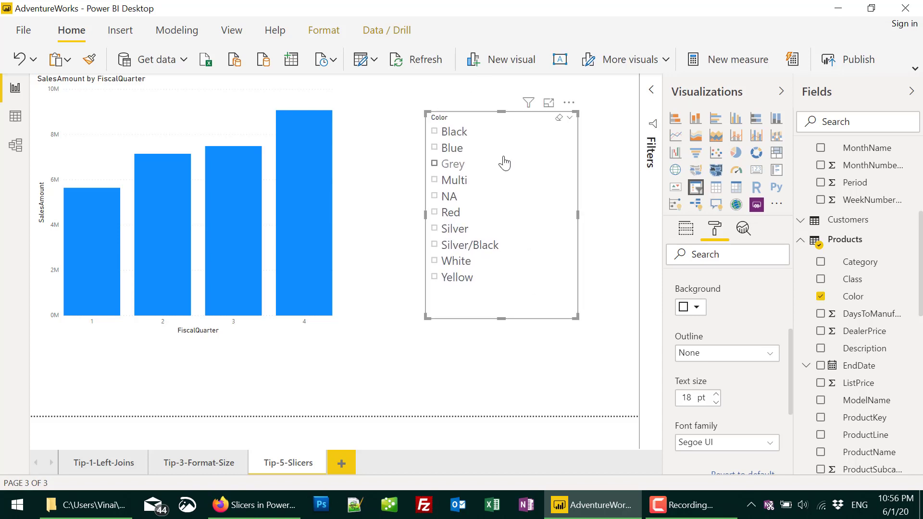
Filter the chart by one color at a time: Grey, Multi, Blue, Red, Silver/Black, White and Yellow
left_click(435, 164)
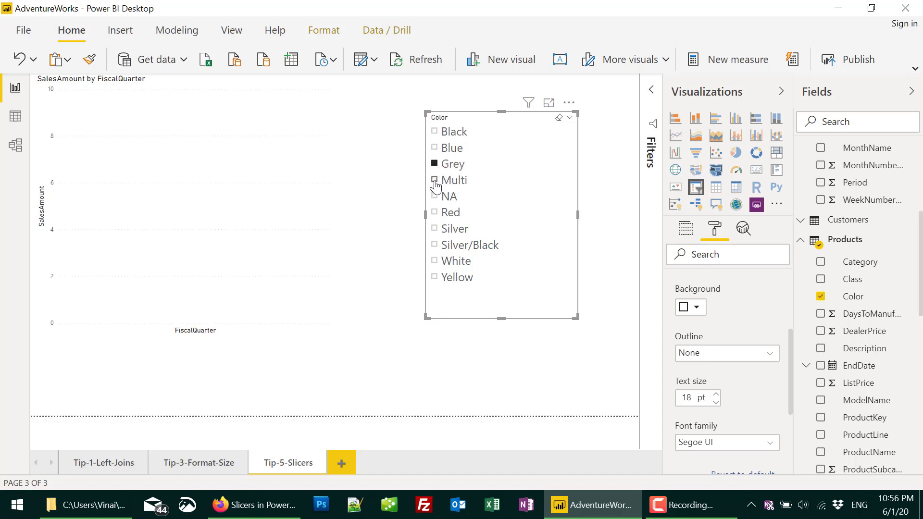
left_click(435, 182)
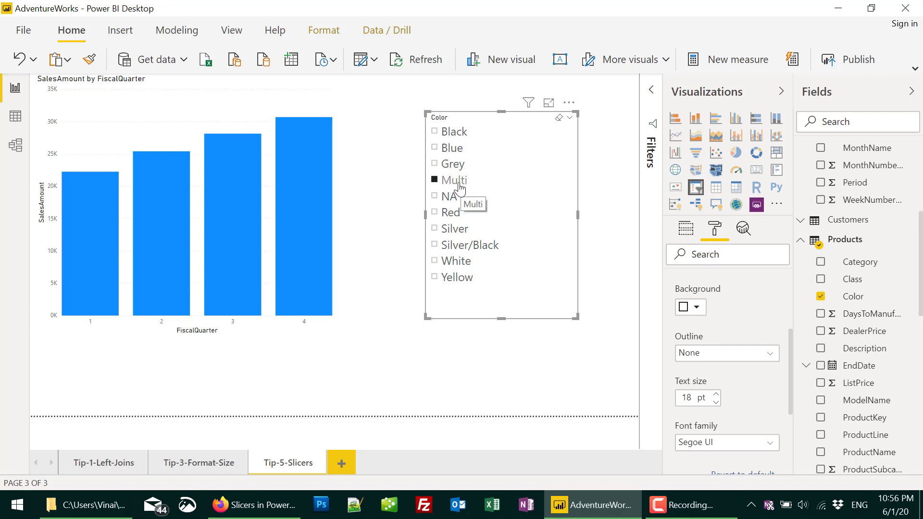
left_click(434, 150)
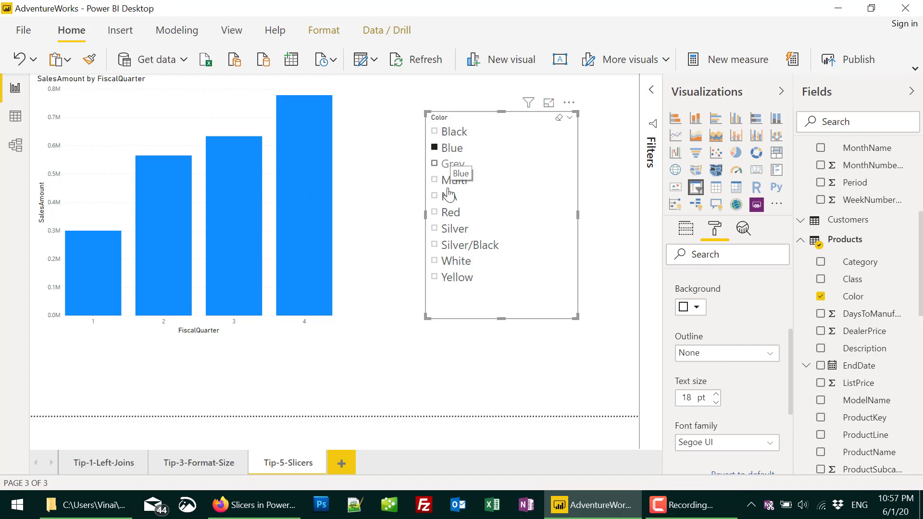
left_click(446, 215)
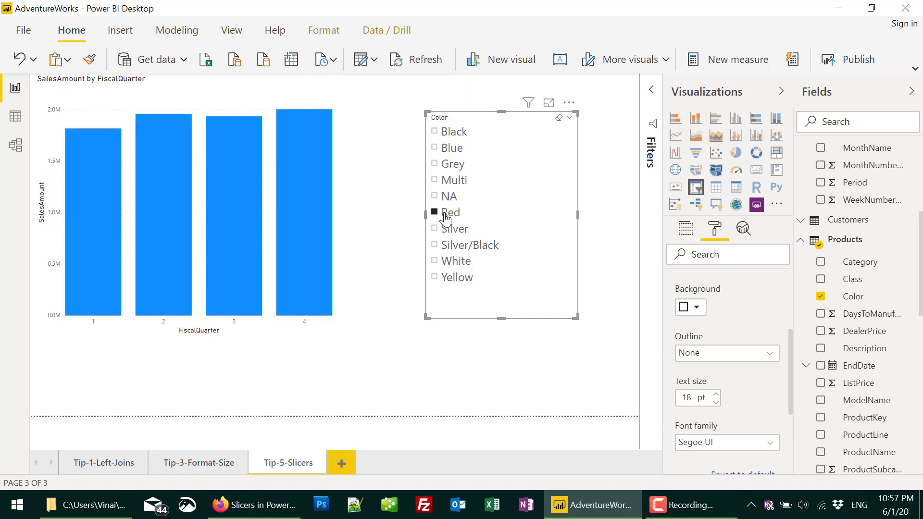
left_click(452, 246)
left_click(451, 262)
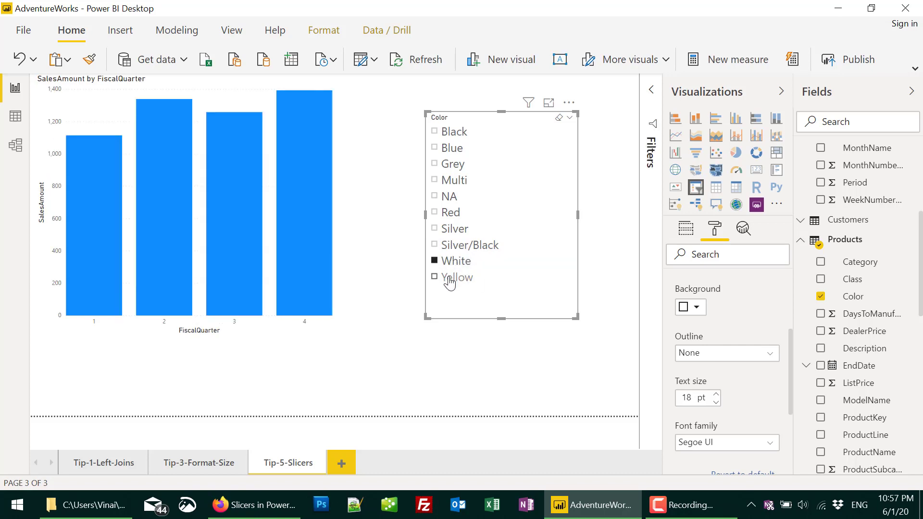
left_click(449, 281)
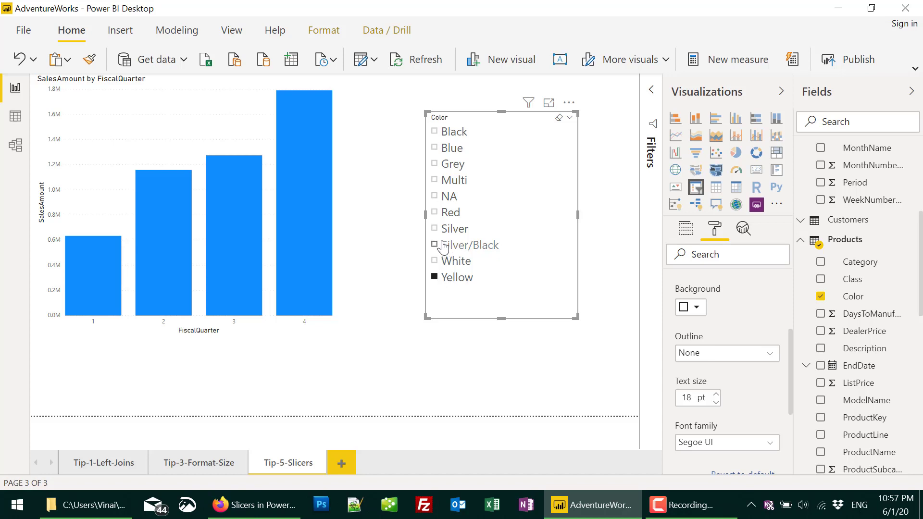
Add Multi, Blue and Black to the Yellow selection in the Color slicer
left_click(435, 179, "ctrl")
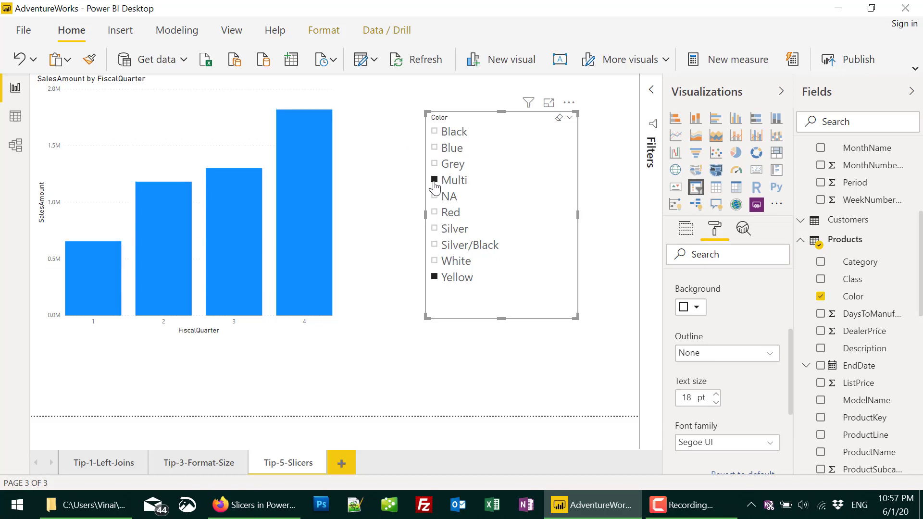
left_click(435, 148, "ctrl")
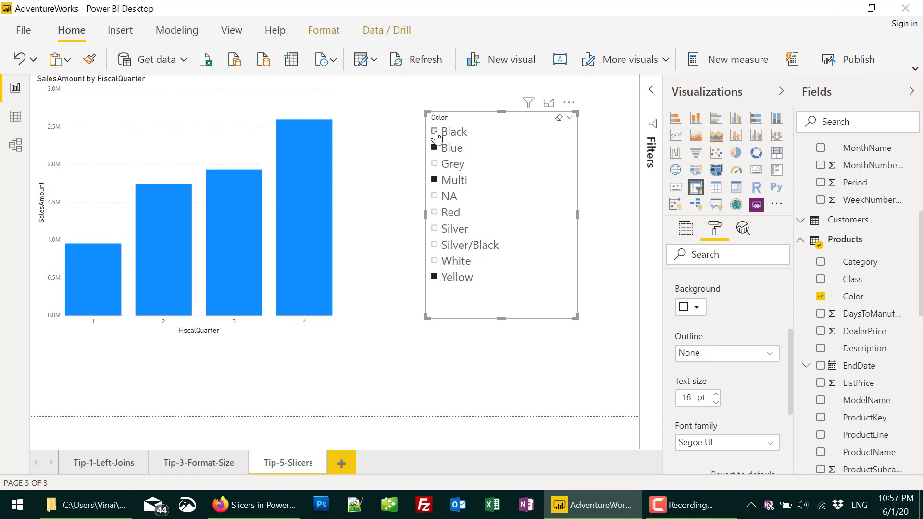
left_click(435, 132, "ctrl")
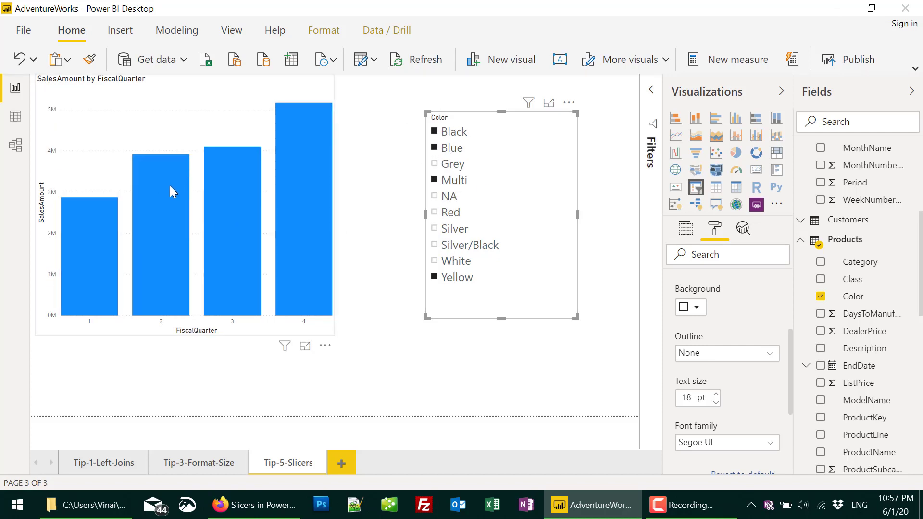
Turn on data labels for the column chart and clear all selections in the Color slicer
left_click(220, 178)
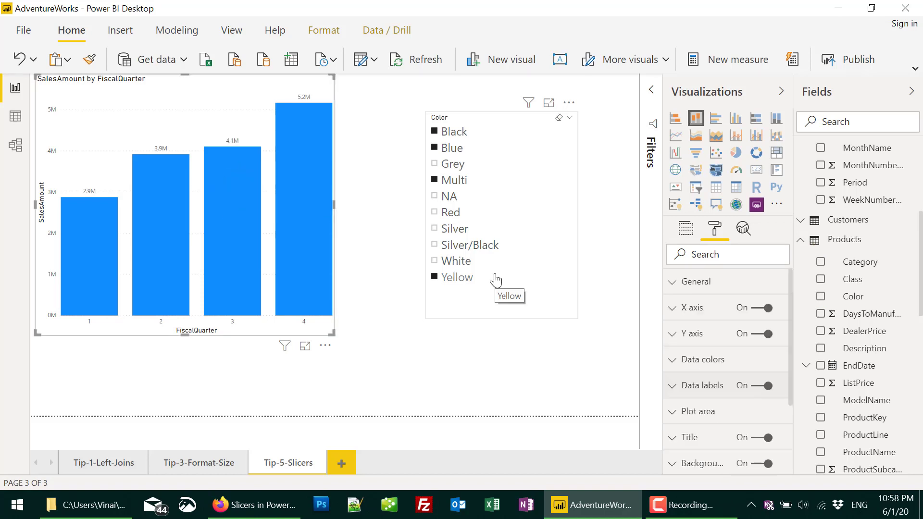
left_click(559, 119)
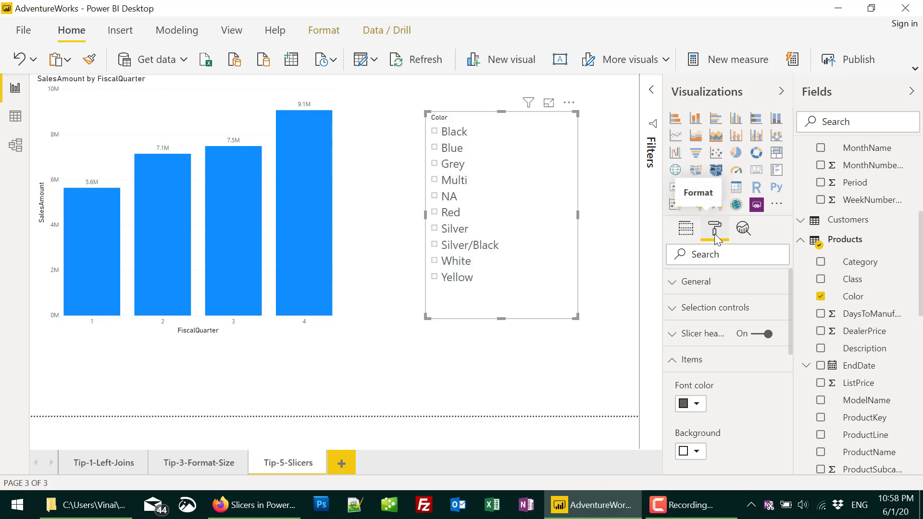
Turn on Single select in the Color slicer's selection controls
left_click(674, 288)
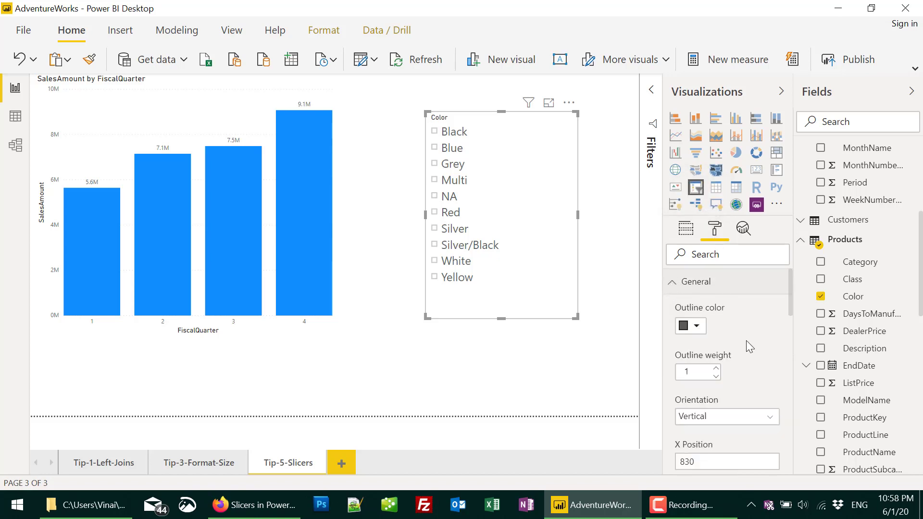
scroll(746, 340, "down", 5)
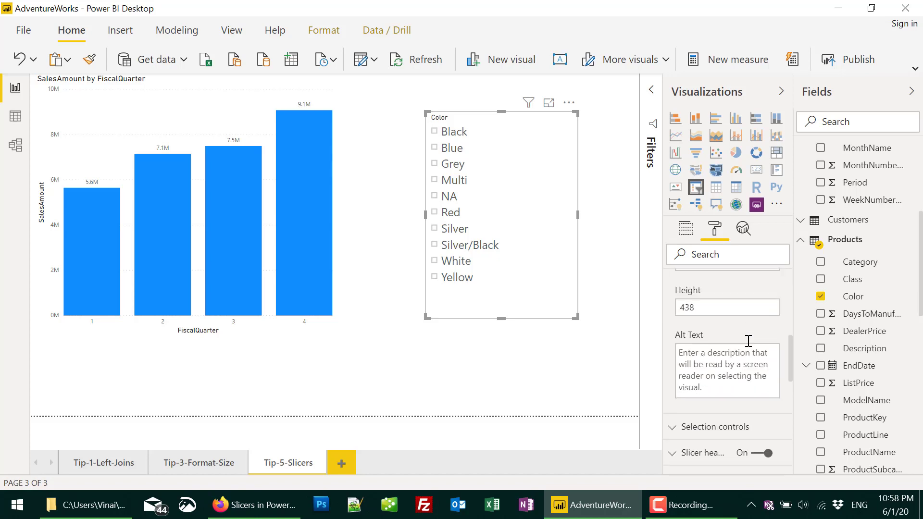
scroll(748, 340, "down", 3)
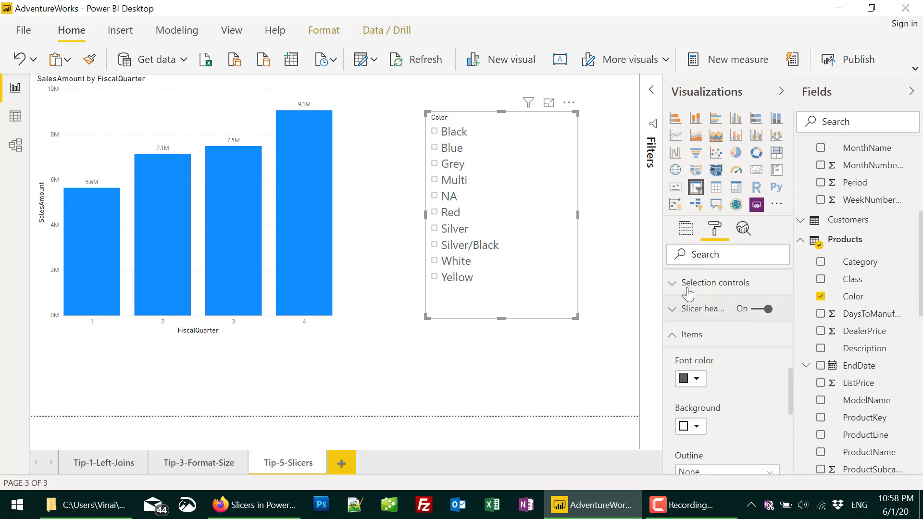
left_click(671, 287)
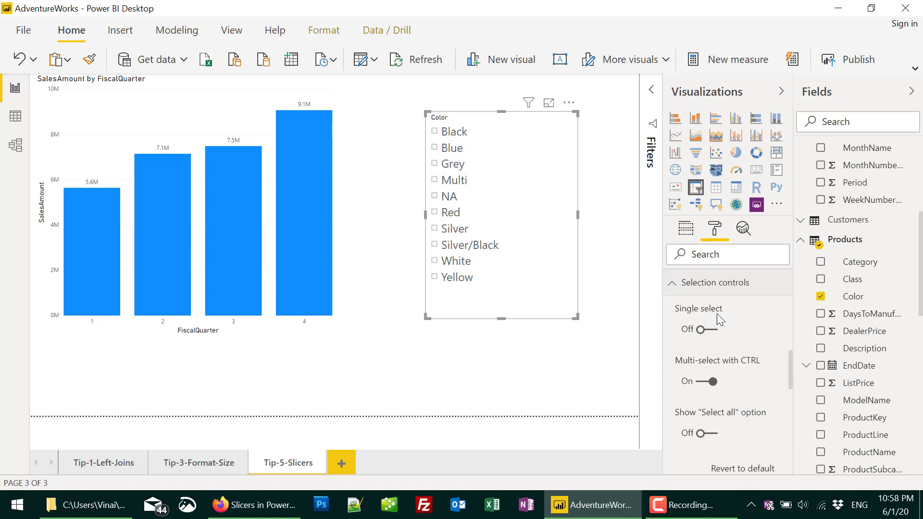
left_click(713, 331)
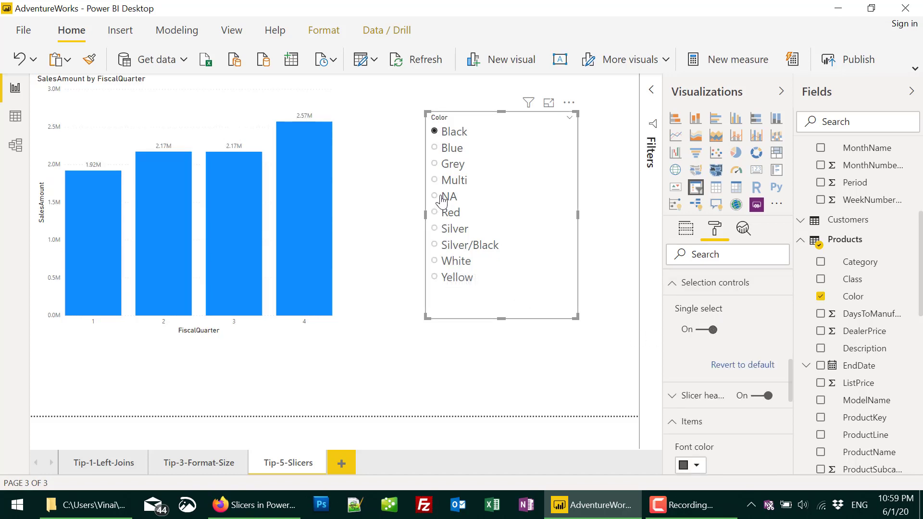
Filter the chart by one color at a time in the single-select slicer: Grey, Multi, Red and Blue
left_click(435, 167)
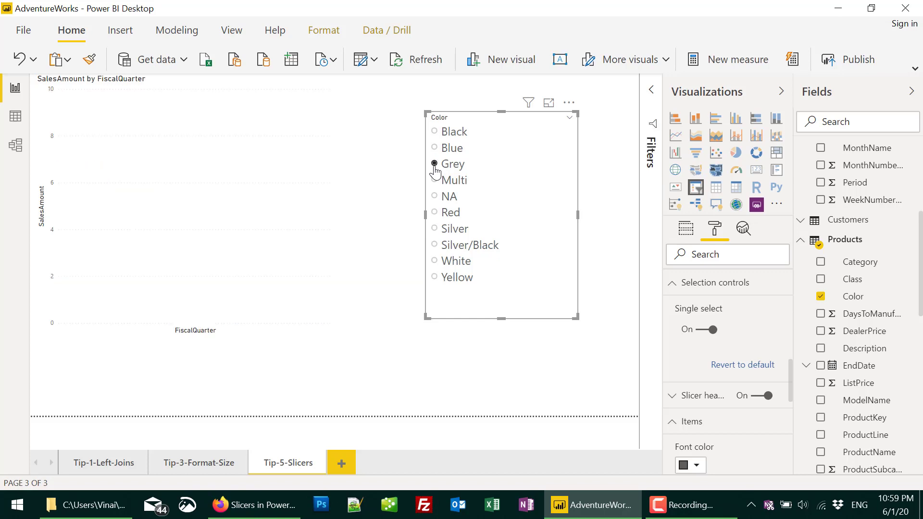
left_click(436, 183)
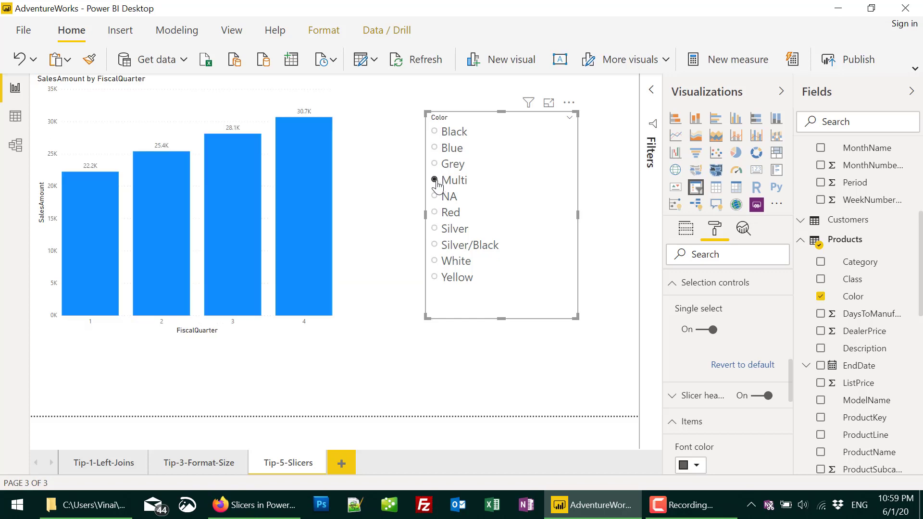
left_click(435, 213)
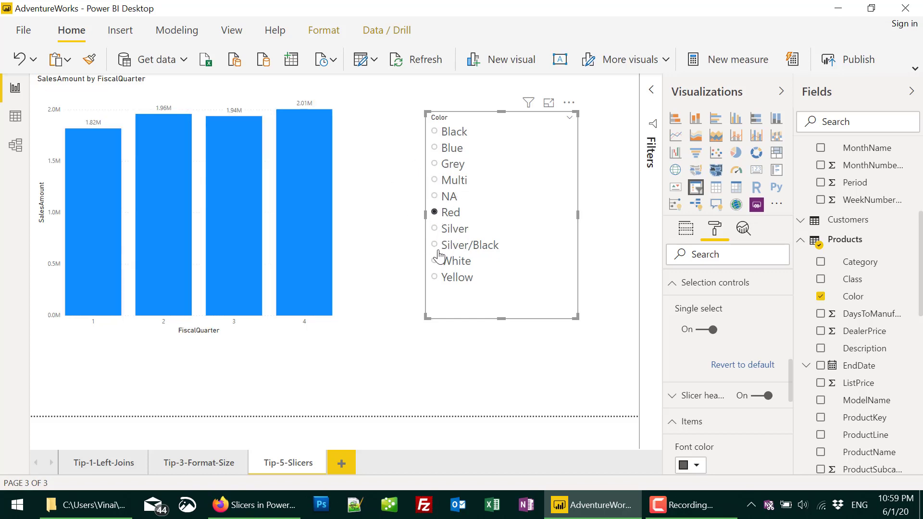
left_click(435, 150)
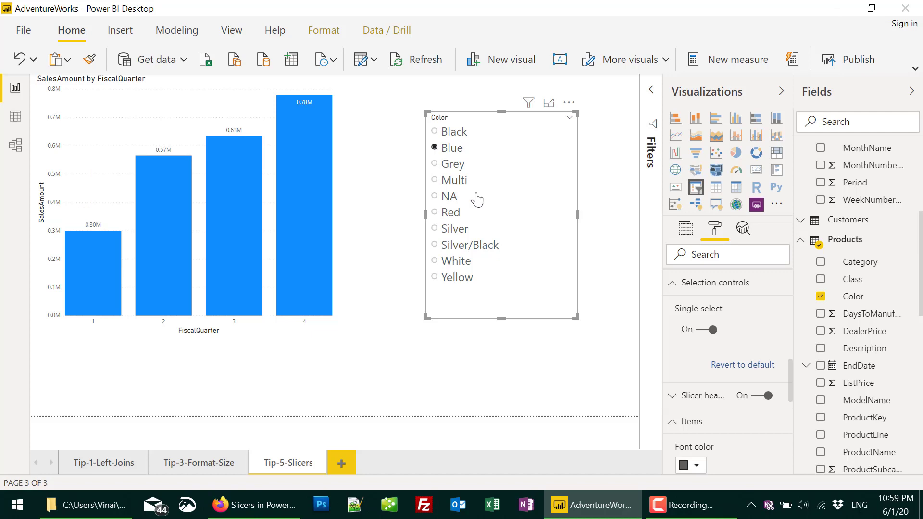
Turn off both Single select and Multi-select with CTRL for the Color slicer
left_click(701, 332)
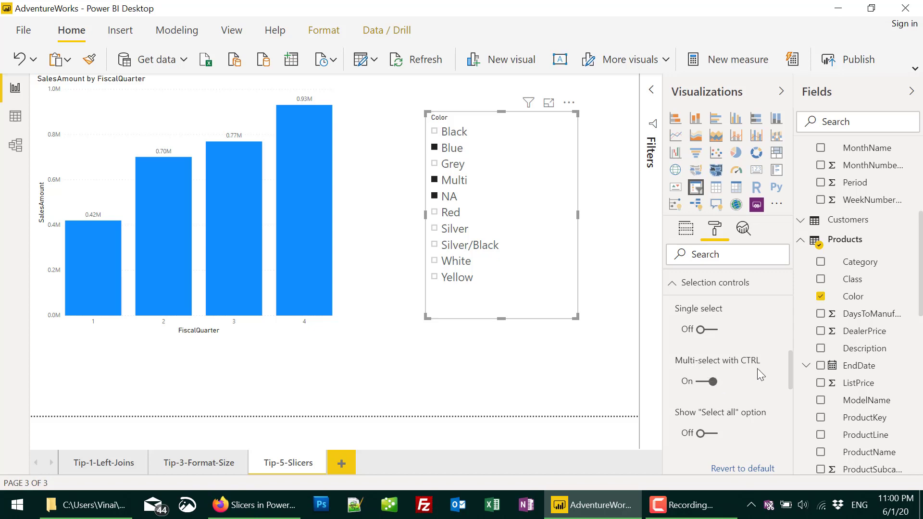
left_click(700, 384)
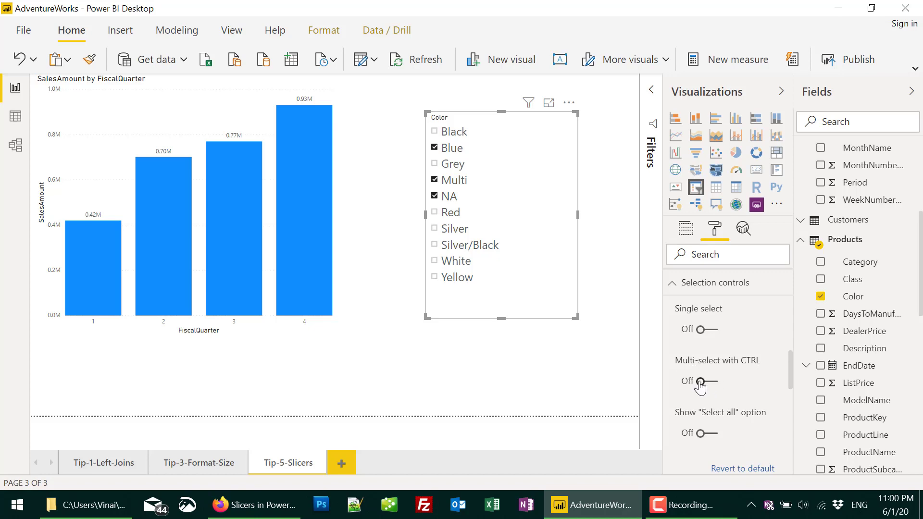
Add Red, Silver and Silver/Black to the Color slicer selection, and remove every color except Blue
left_click(434, 230)
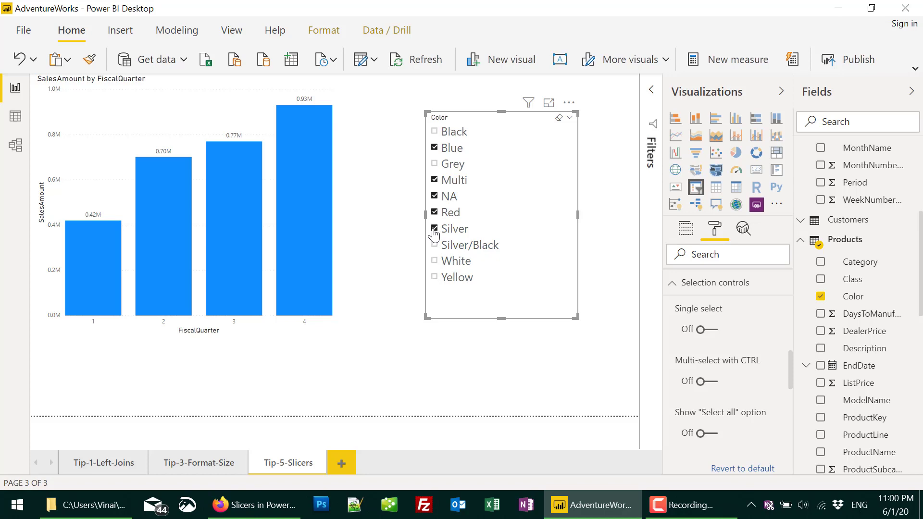
left_click(435, 231)
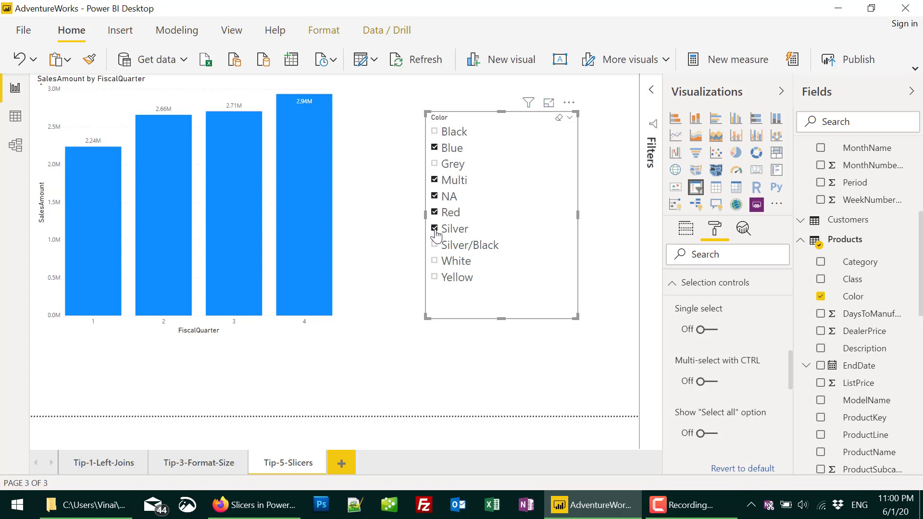
left_click(435, 245)
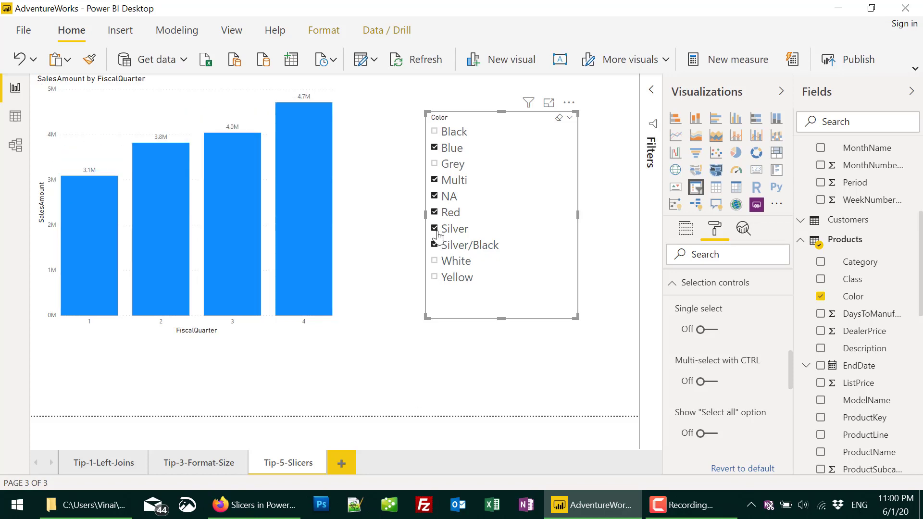
left_click(434, 229)
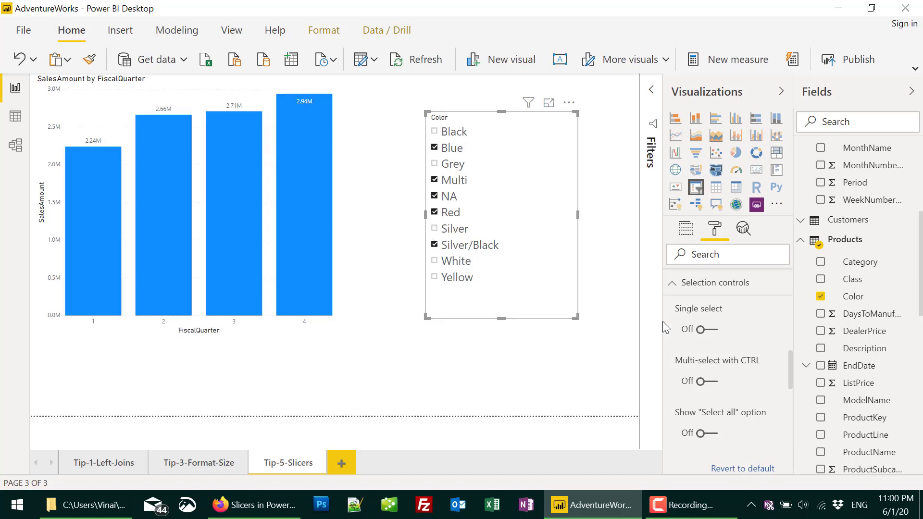
left_click(468, 214)
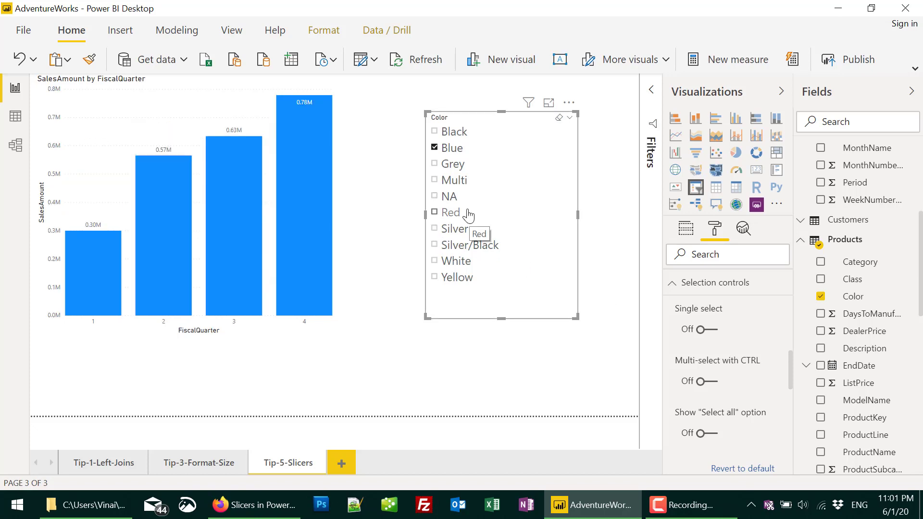
Show the "Select all" option in the Color slicer and use it to select every color
left_click(716, 435)
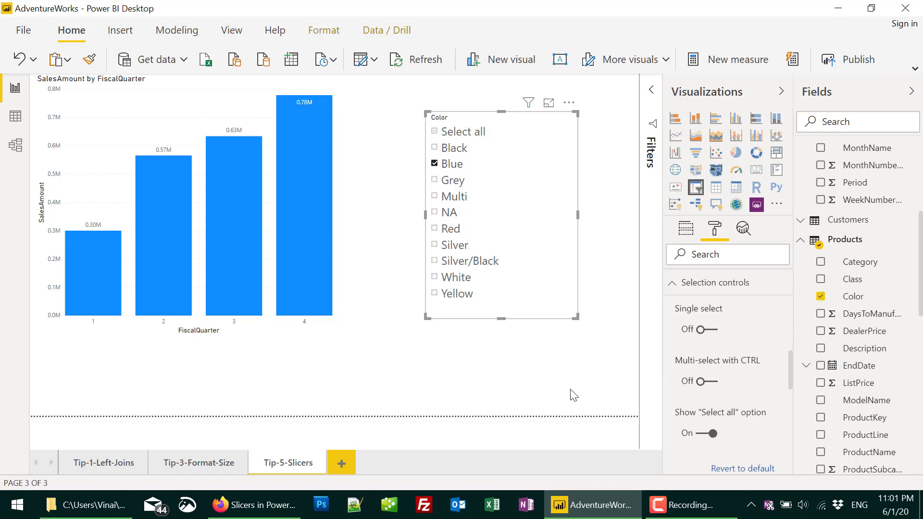
left_click(435, 132)
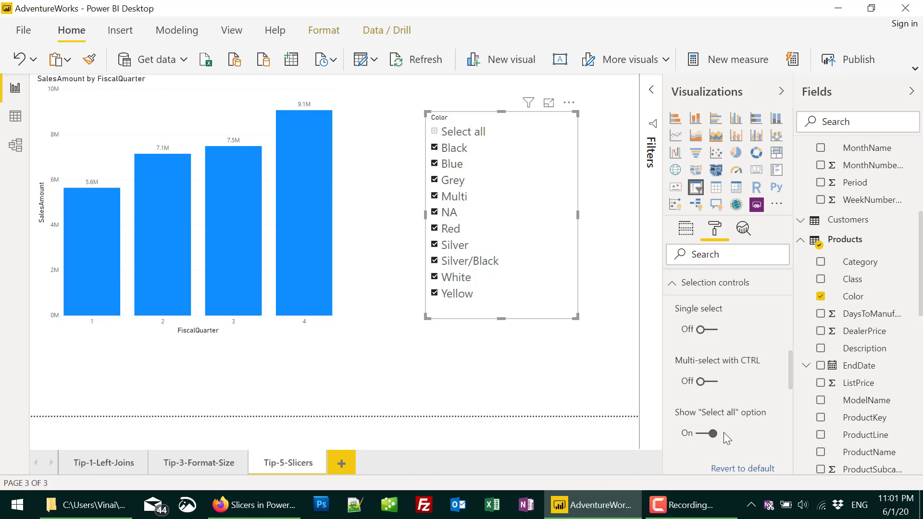
Change the Color slicer from a list to a dropdown and shrink its frame to fit the single-line box
scroll(722, 432, "down", 3)
scroll(722, 431, "down", 2)
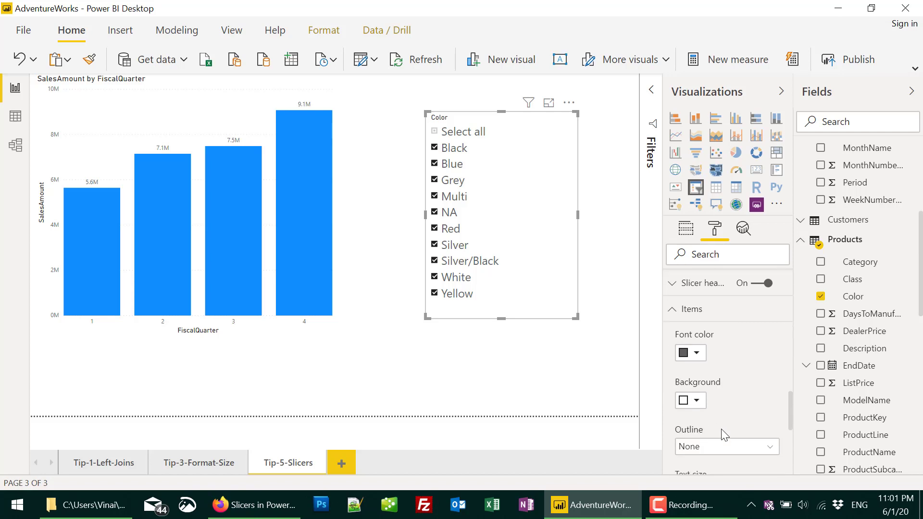
scroll(720, 427, "down", 2)
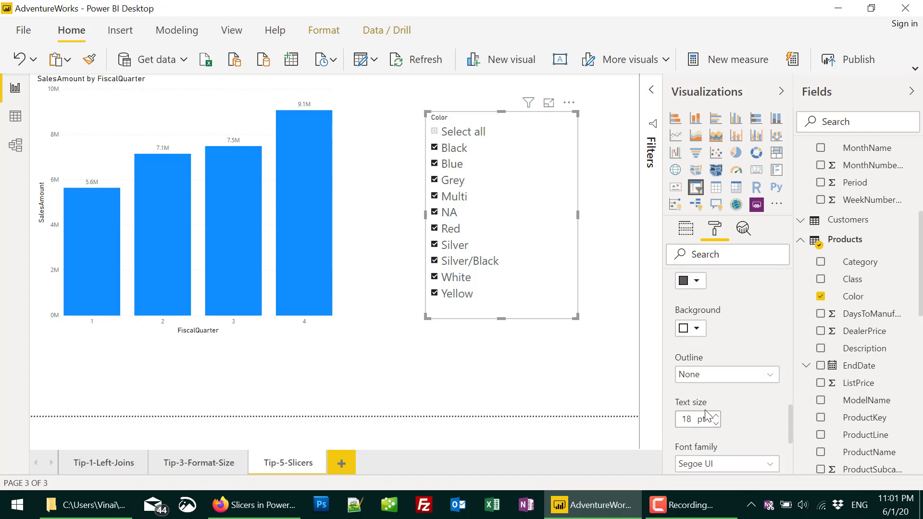
scroll(754, 342, "up", 1)
scroll(754, 340, "up", 6)
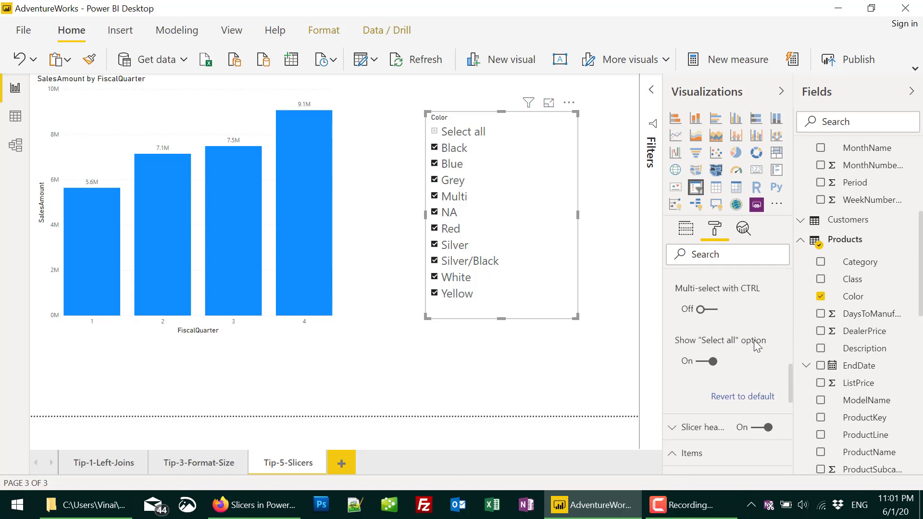
scroll(754, 340, "up", 5)
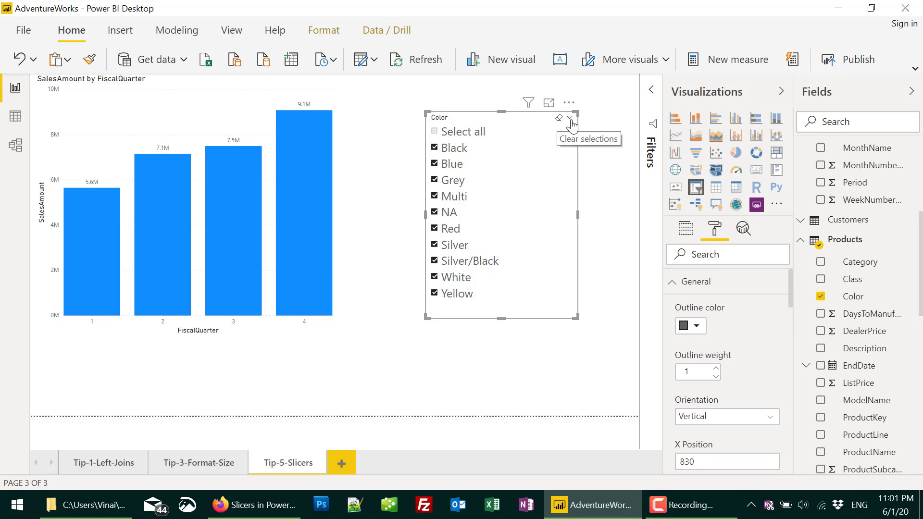
left_click(569, 119)
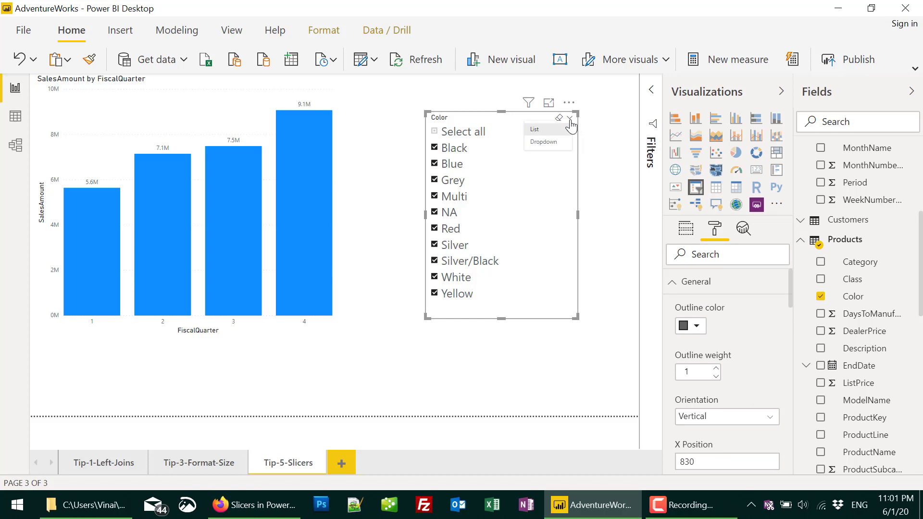
left_click(547, 144)
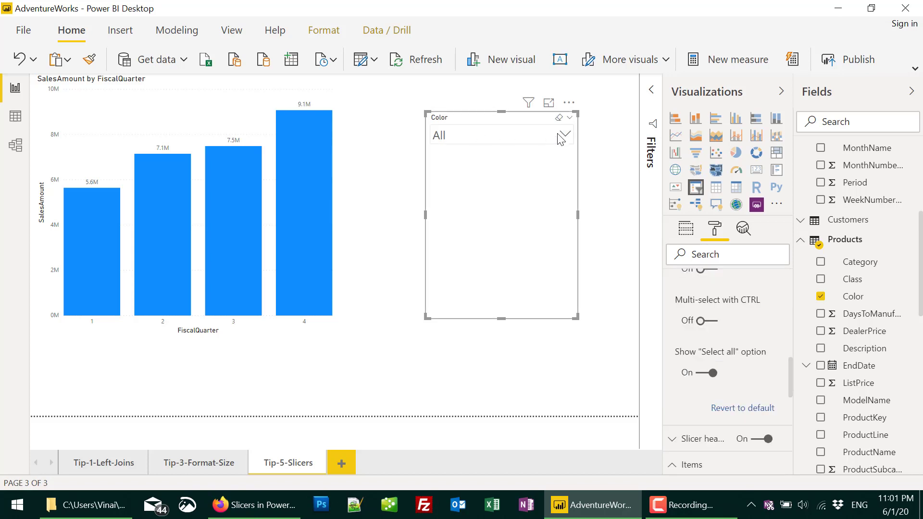
left_click_drag(575, 317, 565, 139)
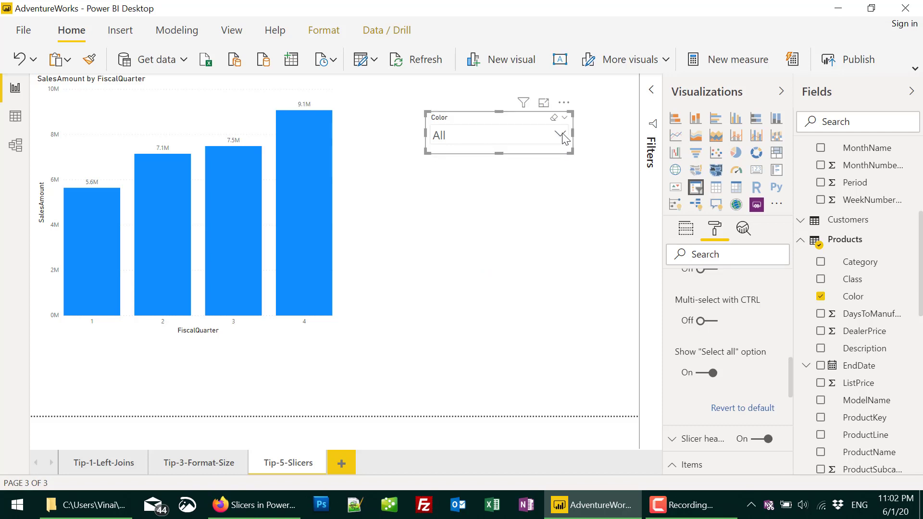
Filter the chart by Black in the Color dropdown, and restore all colors with Select all
left_click(560, 134)
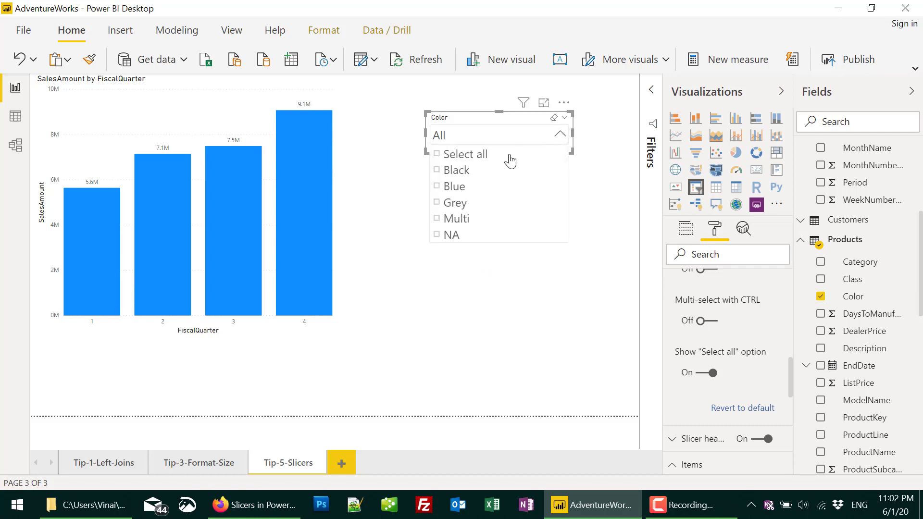
left_click(454, 171)
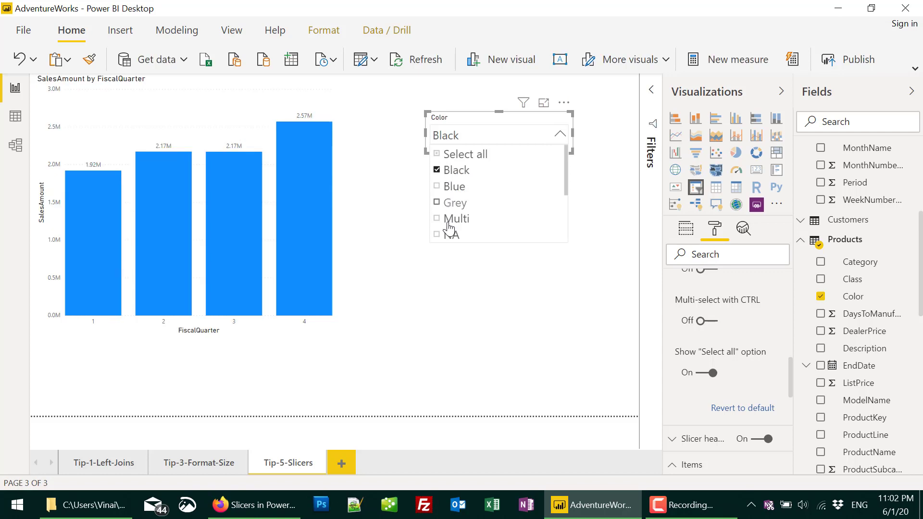
left_click(451, 288)
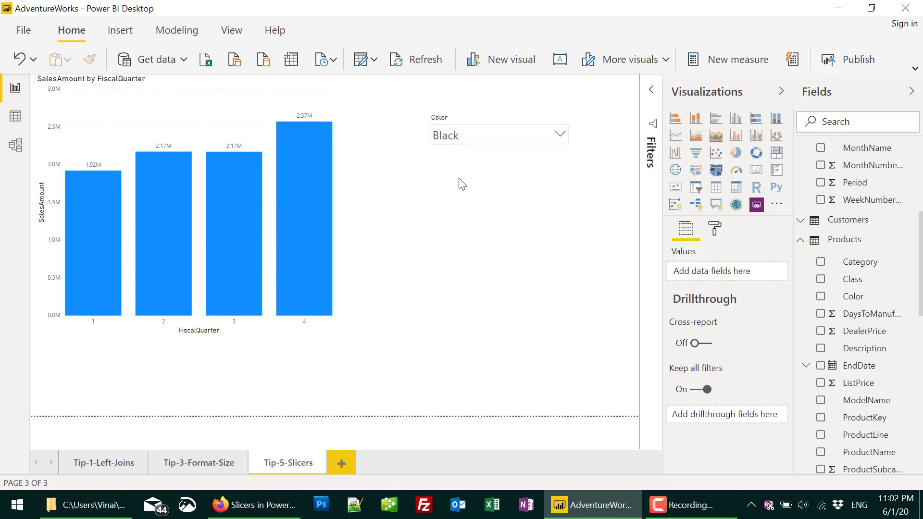
left_click(521, 141)
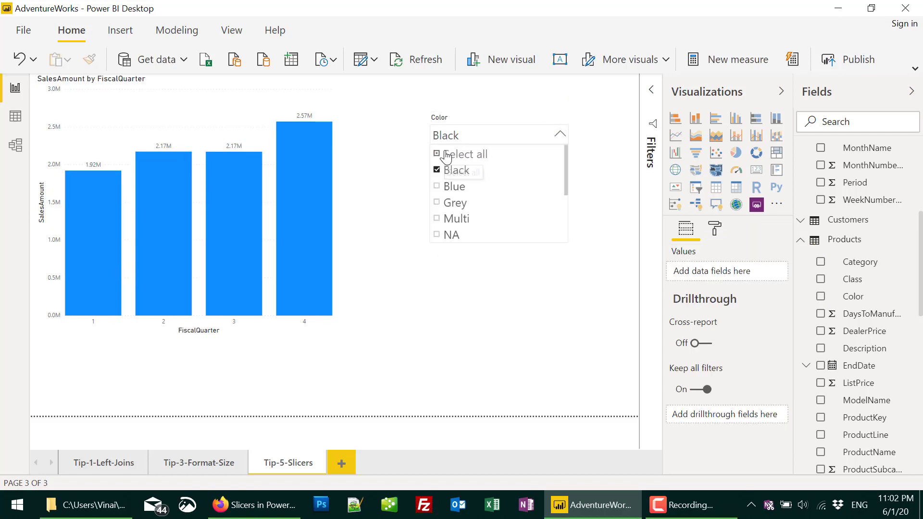
left_click(446, 155)
left_click(529, 294)
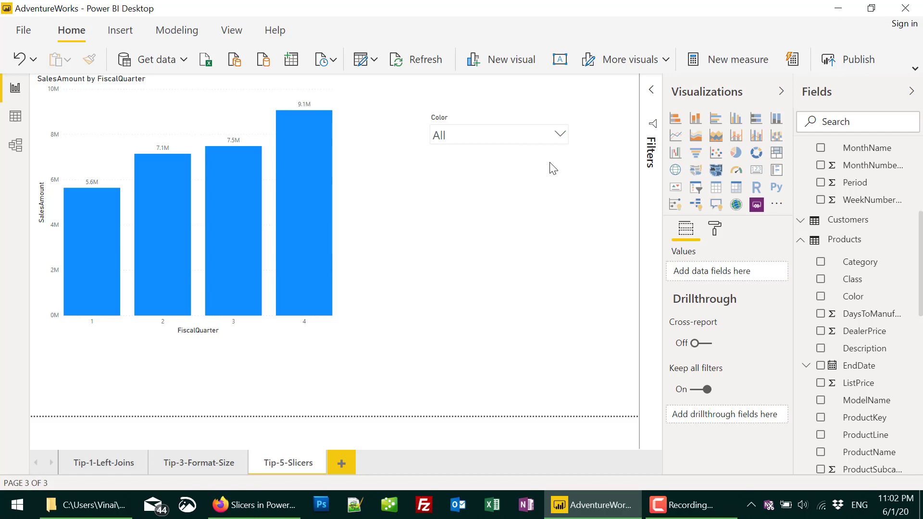
Exclude Grey from the full color selection in the dropdown, and reset the selection with Select all
left_click(560, 135)
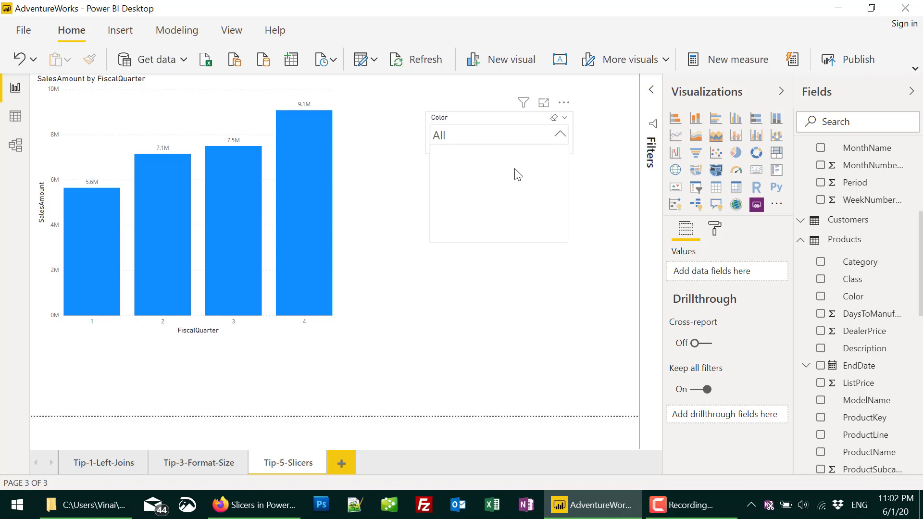
left_click(454, 204)
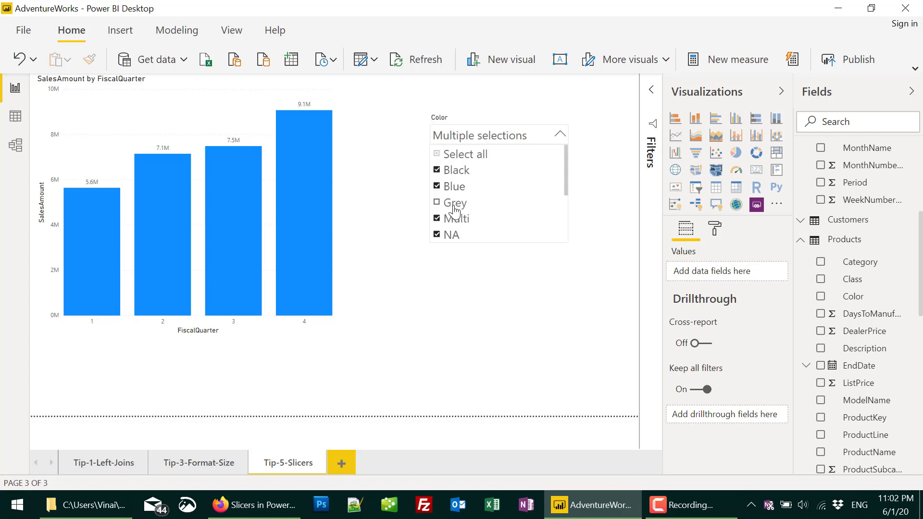
left_click(436, 155)
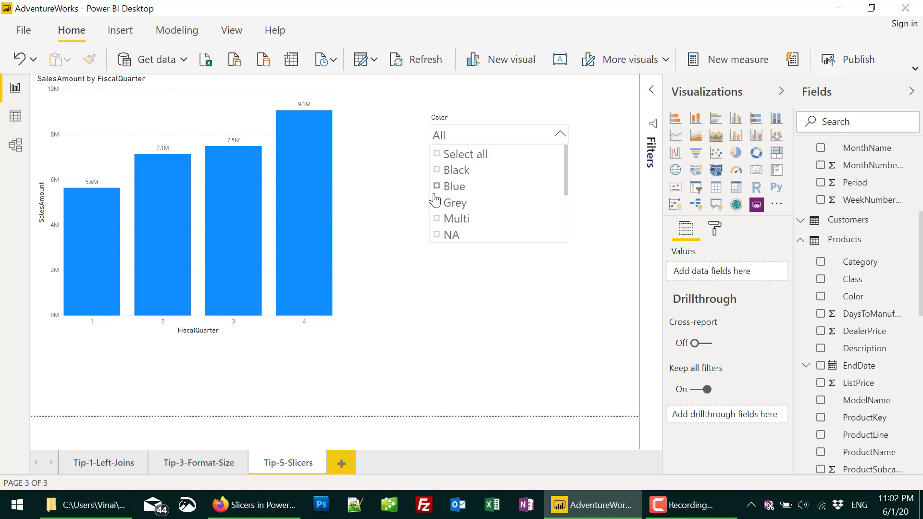
Select Grey and Multi in the Color dropdown, and remove Grey from the selection
left_click(437, 202)
left_click(437, 220)
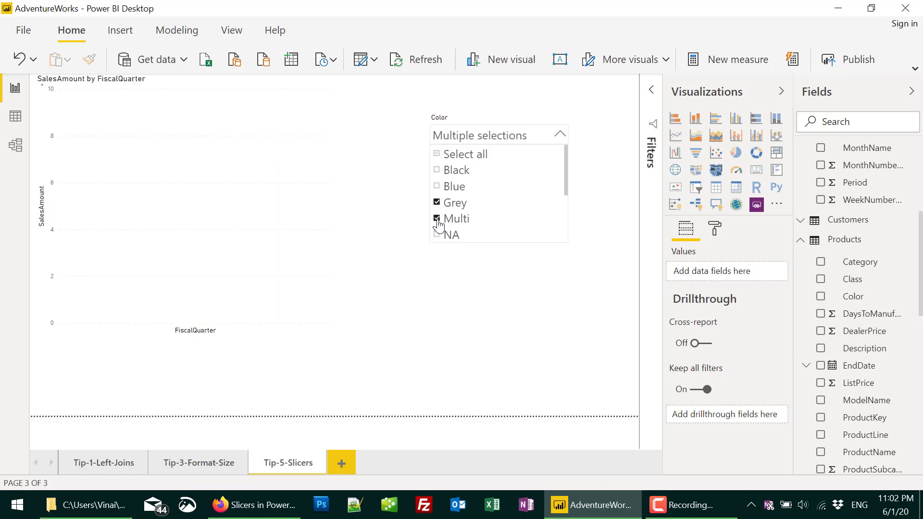
left_click(437, 204)
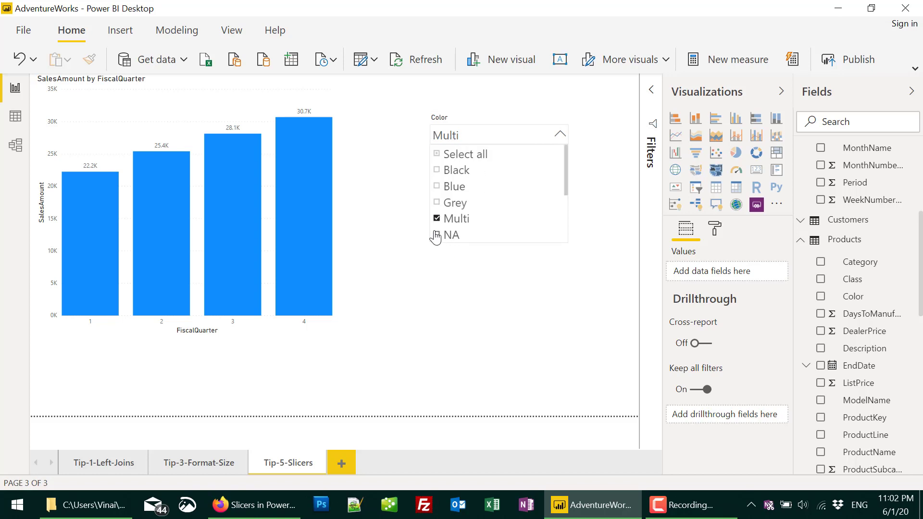
Add NA and Red to the Multi selection in the Color dropdown, and clear all the slicer's selections
left_click(437, 236)
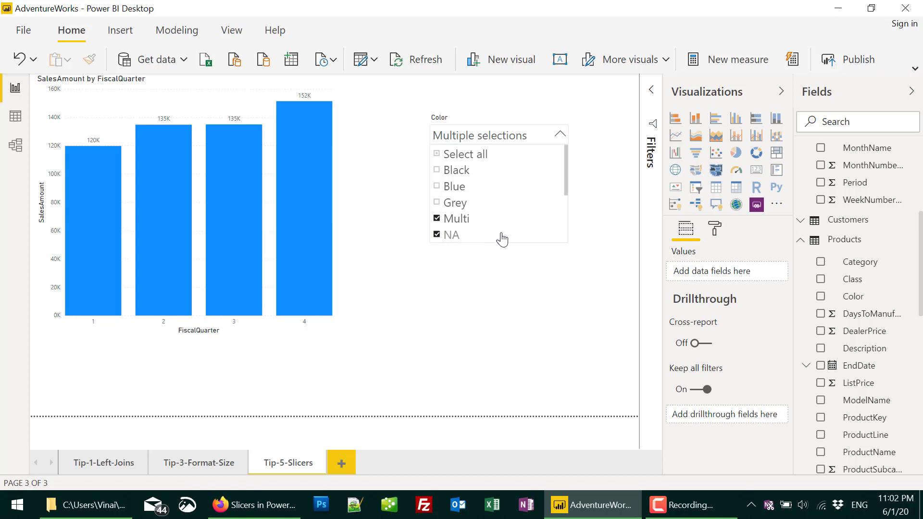
scroll(505, 238, "down", 1)
left_click(436, 205)
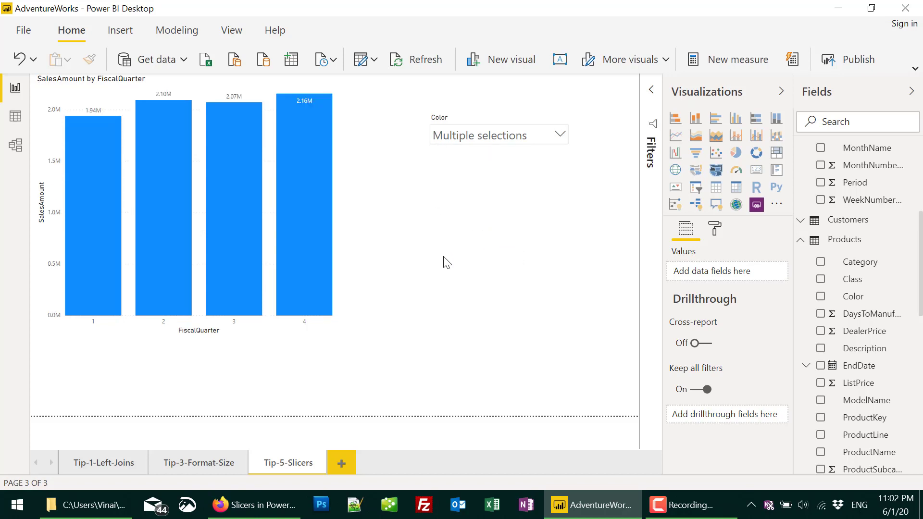
left_click(561, 135)
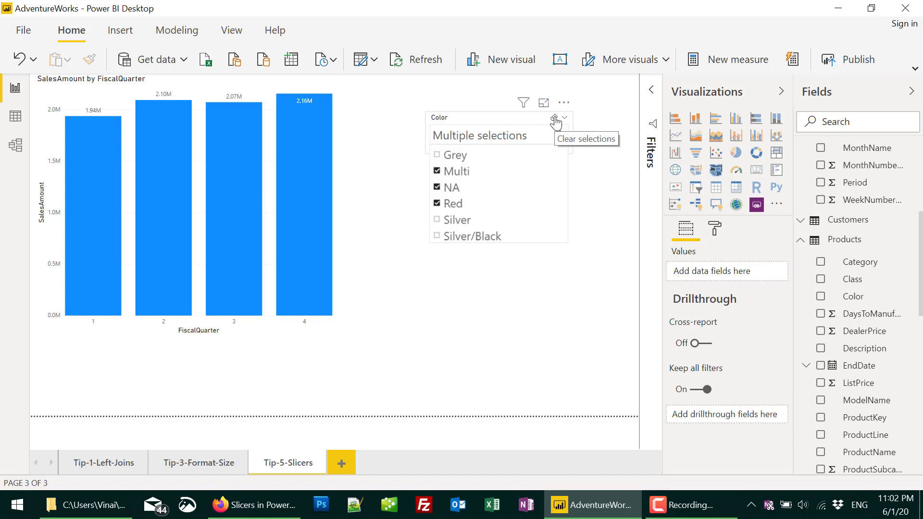
left_click(555, 119)
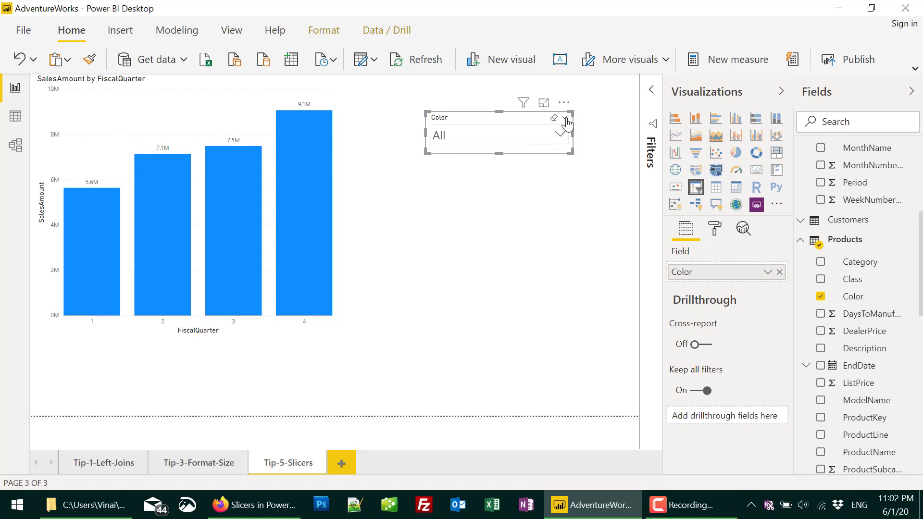
Change the Color slicer from a dropdown back to a list, and lengthen its frame to fit every color down to Yellow
left_click(565, 118)
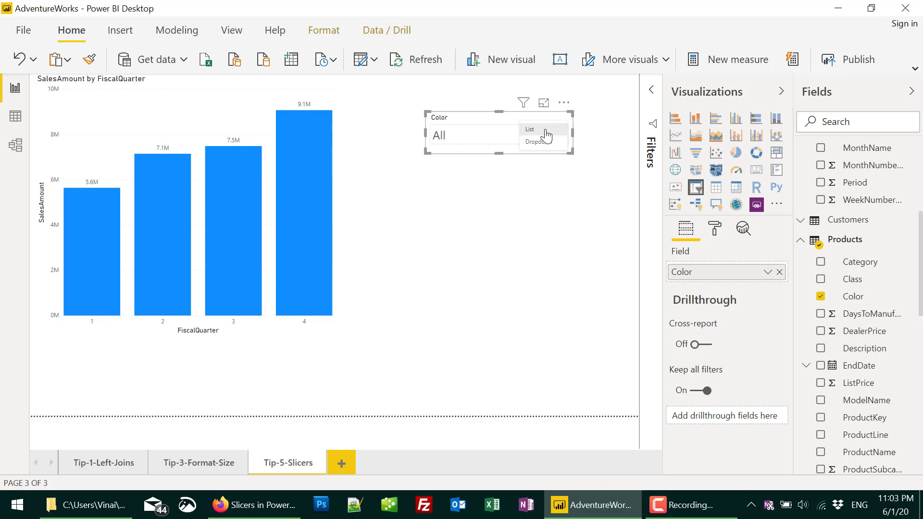
left_click(546, 130)
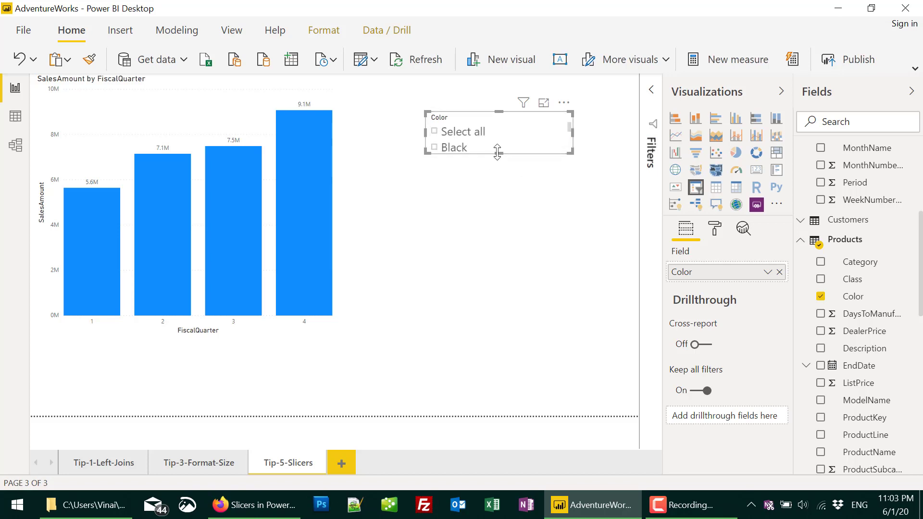
left_click_drag(499, 152, 517, 320)
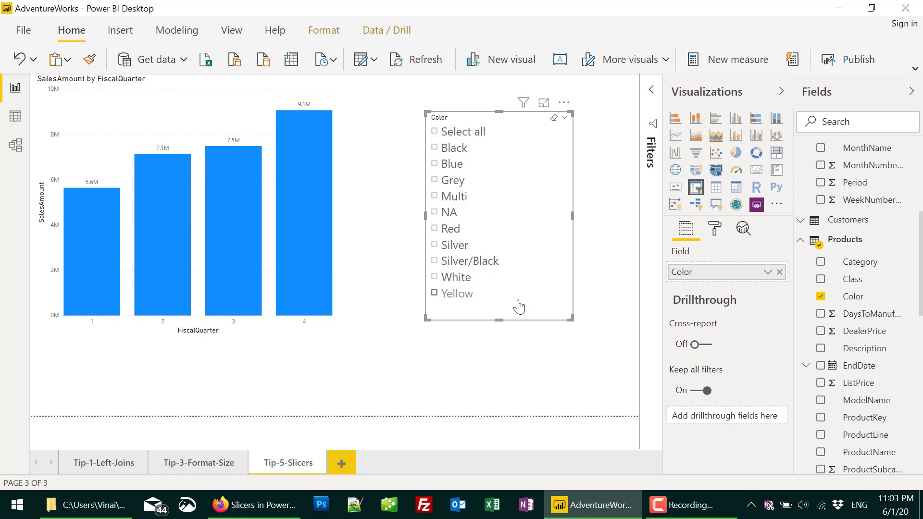
Set the Color slicer's orientation to Horizontal
left_click(714, 230)
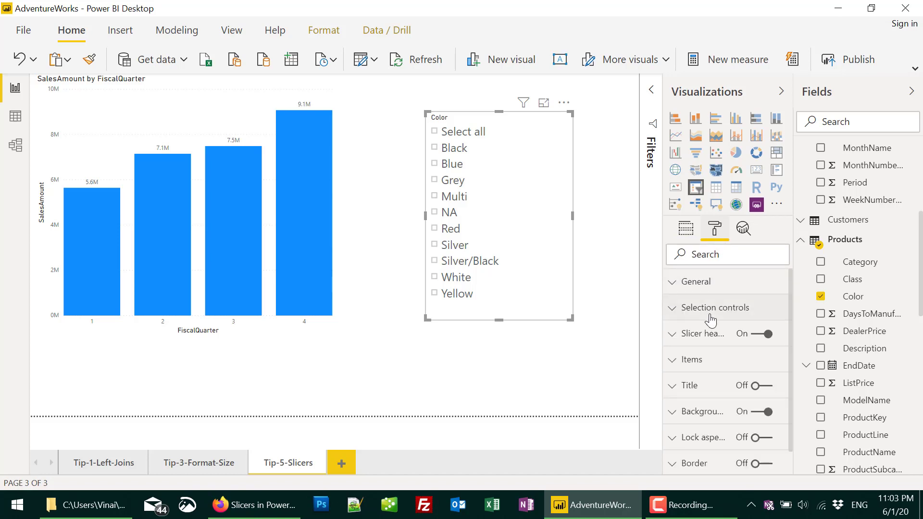
left_click(711, 283)
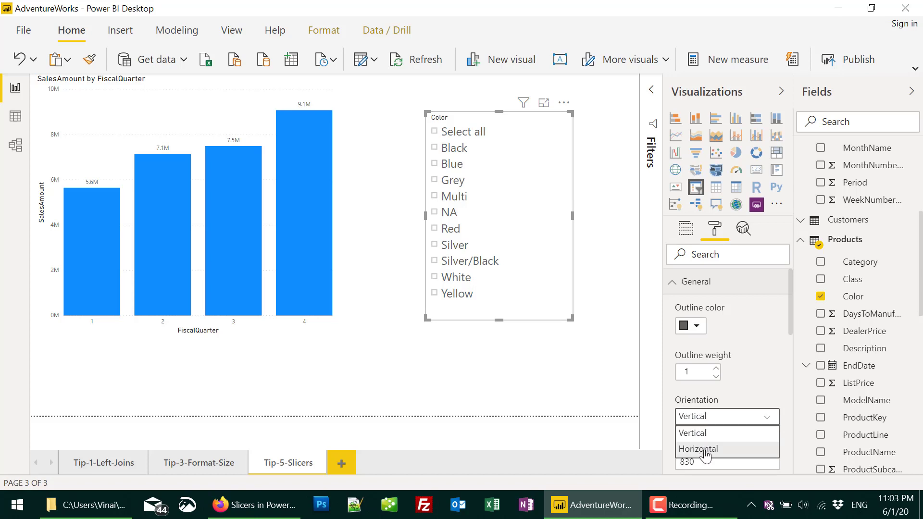
left_click(706, 450)
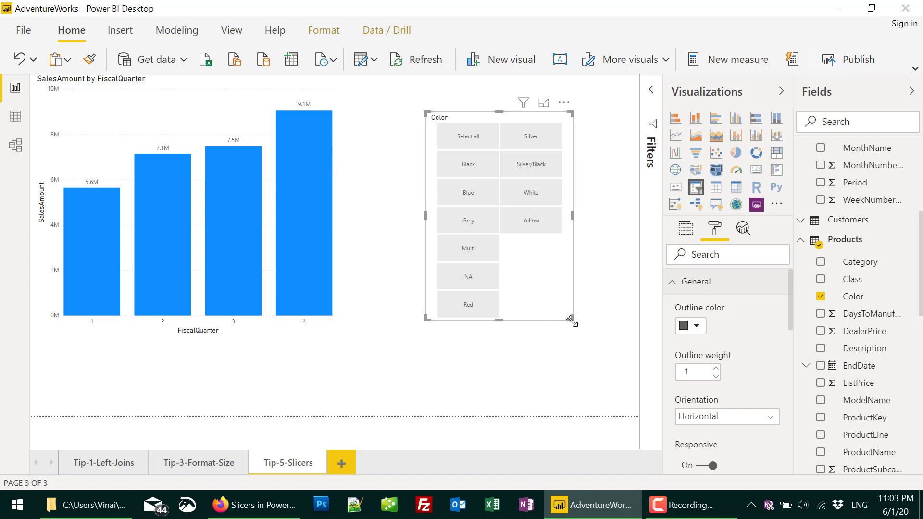
Shorten the Color slicer, move it beside the chart's upper edge, and widen it toward the page's edge
left_click_drag(571, 318, 599, 212)
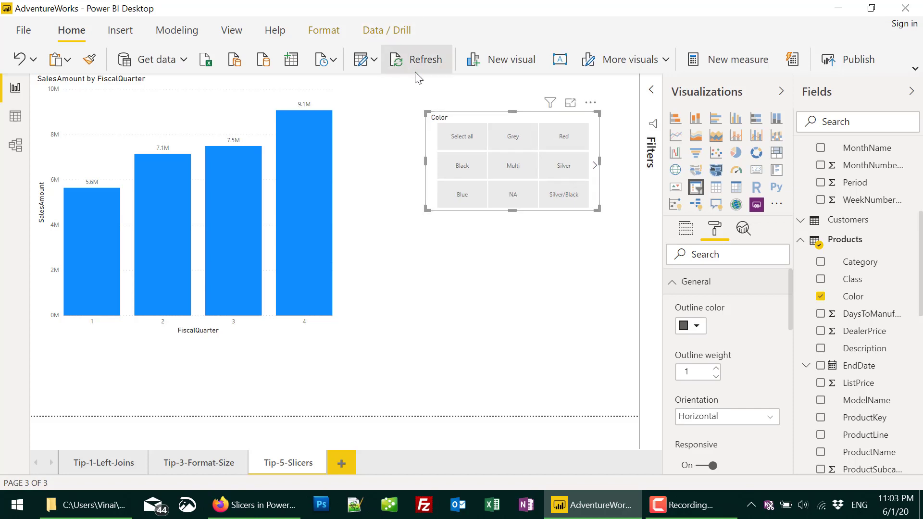
left_click_drag(480, 121, 416, 96)
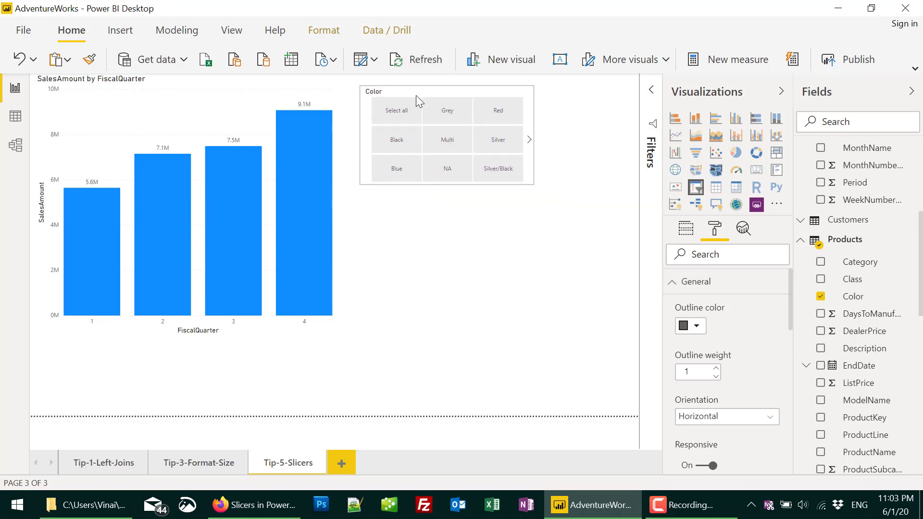
left_click_drag(532, 138, 617, 136)
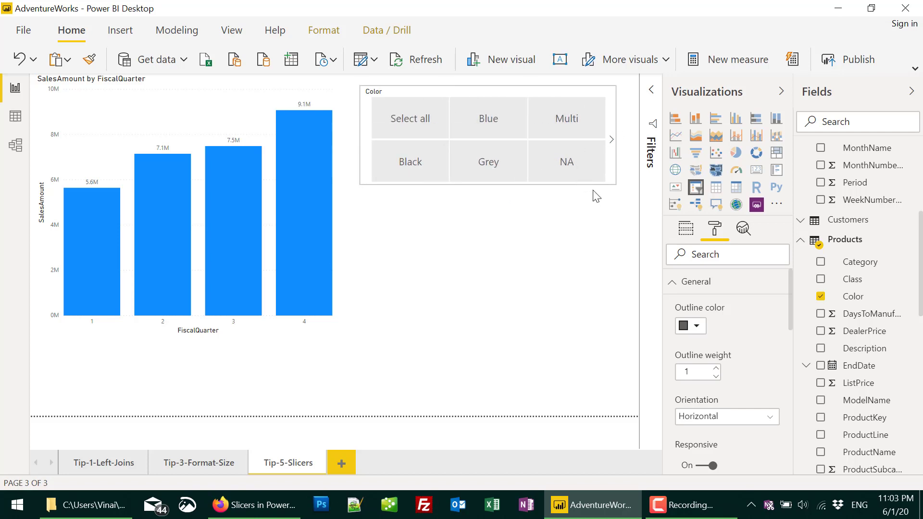
left_click(618, 149)
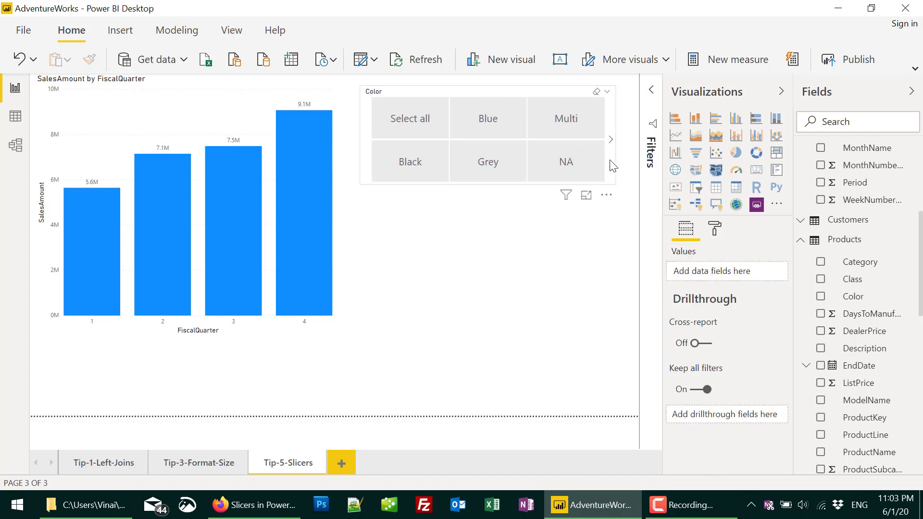
Select the NA tile in the Color slicer, and increase the slicer's height to fit three rows of tiles
left_click(714, 231)
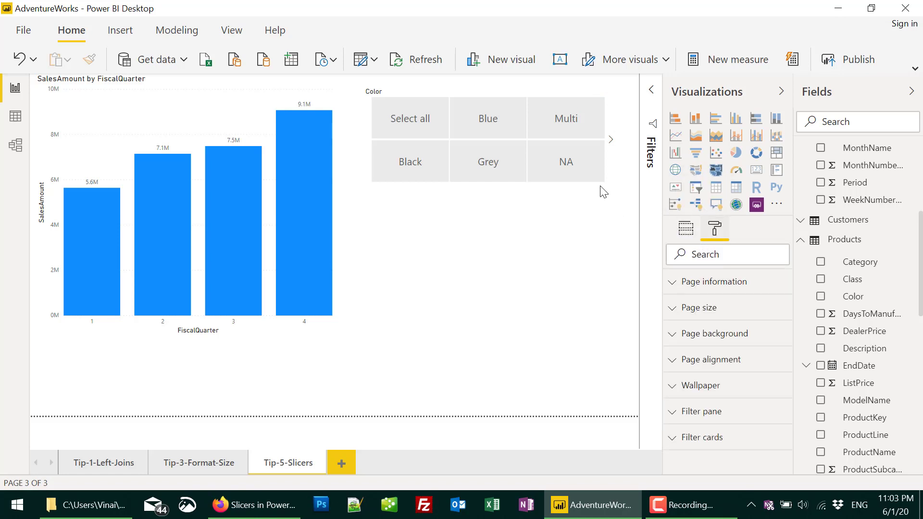
left_click(598, 181)
left_click(695, 237)
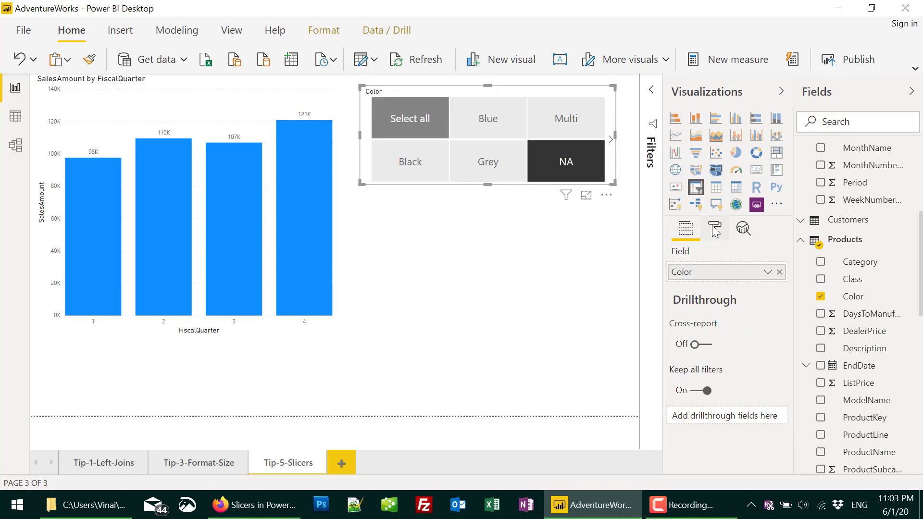
left_click(715, 230)
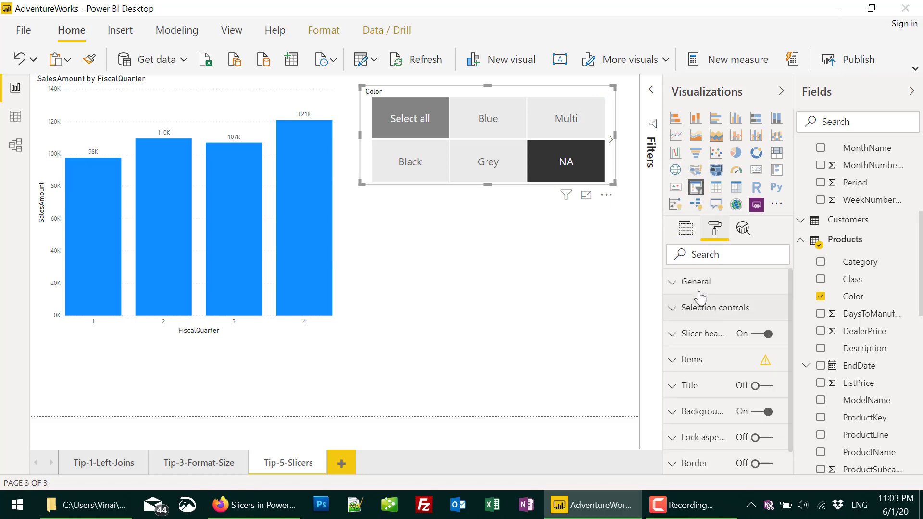
left_click(696, 312)
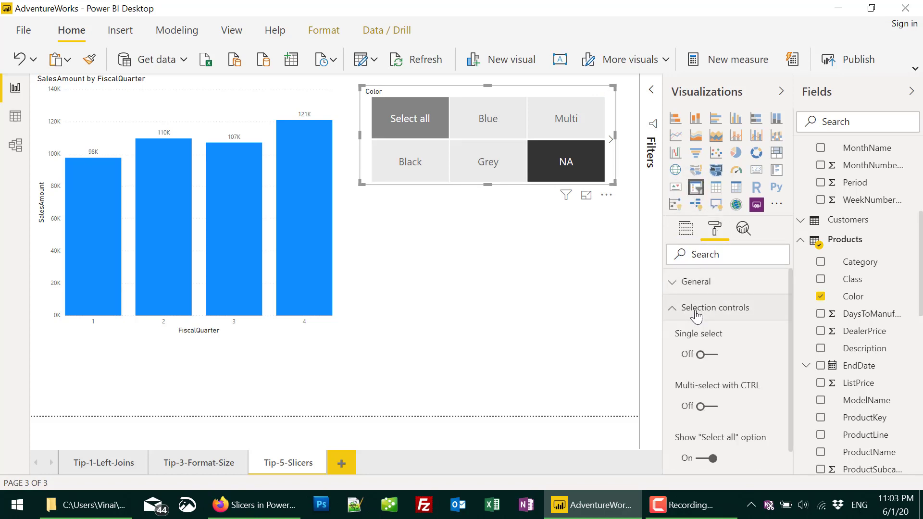
left_click(698, 288)
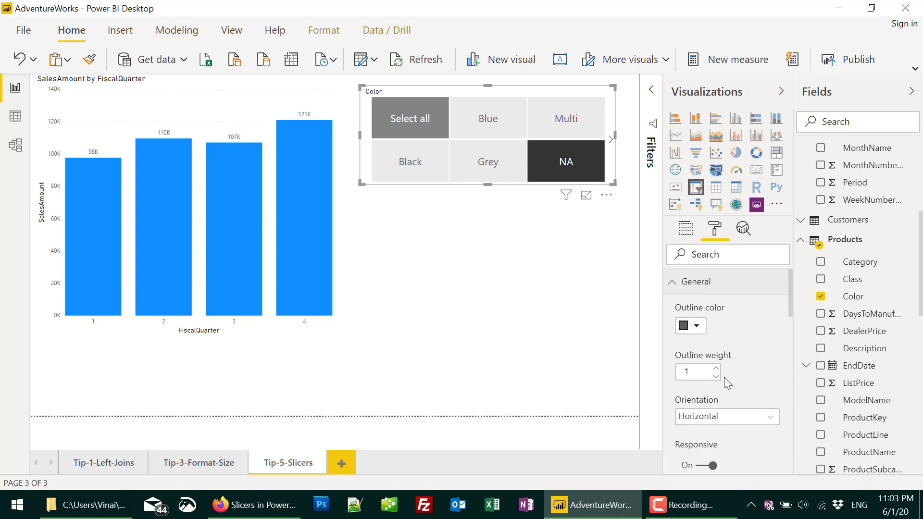
scroll(723, 377, "down", 5)
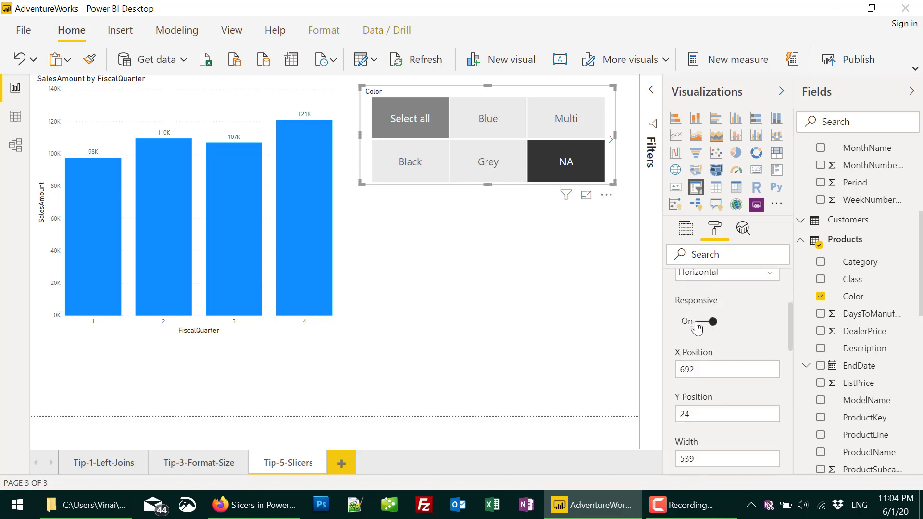
left_click_drag(488, 185, 495, 239)
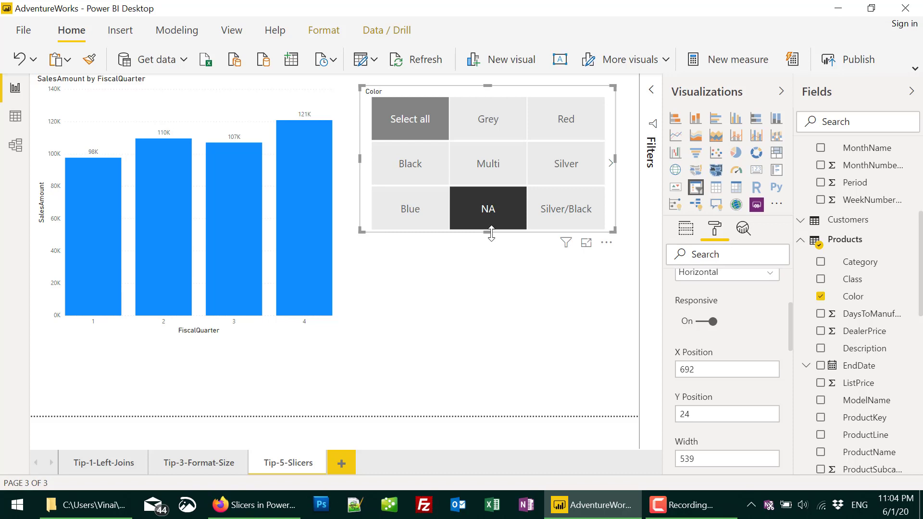
Turn off the Color slicer's Responsive option, and select Black and Blue together
left_click(700, 322)
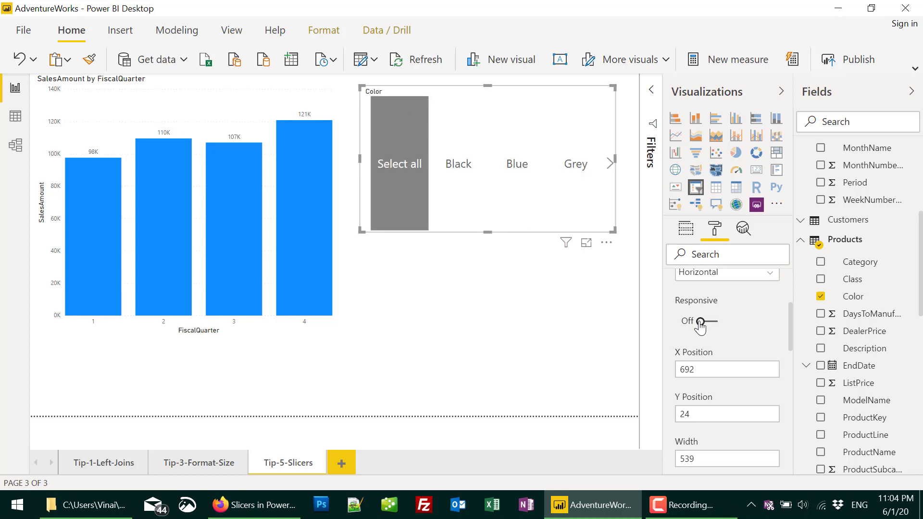
left_click(461, 166)
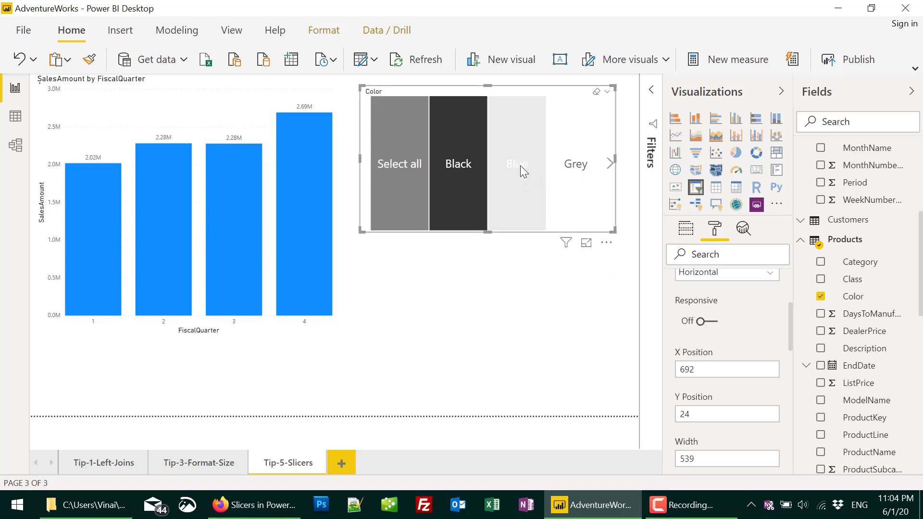
left_click(520, 165, "ctrl")
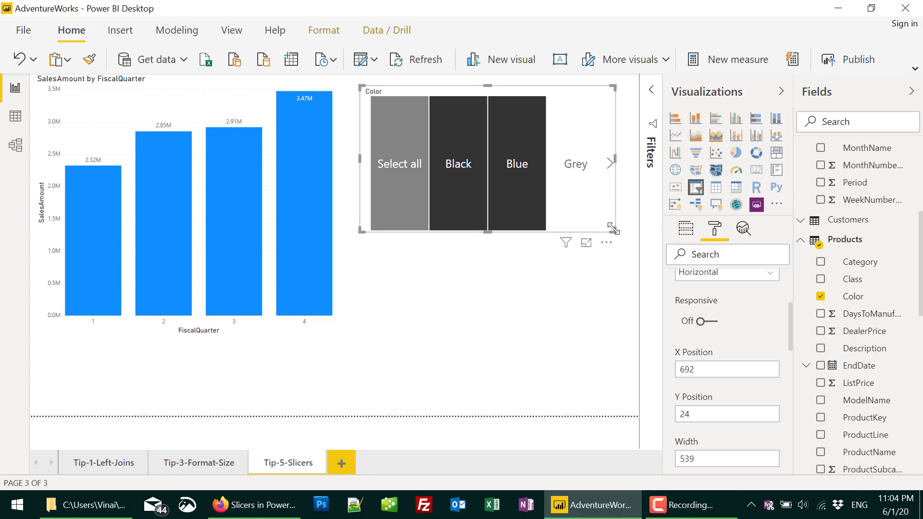
Shrink the Color slicer to a narrow single-row strip about 435 wide, and clear its selections
left_click_drag(613, 228, 562, 126)
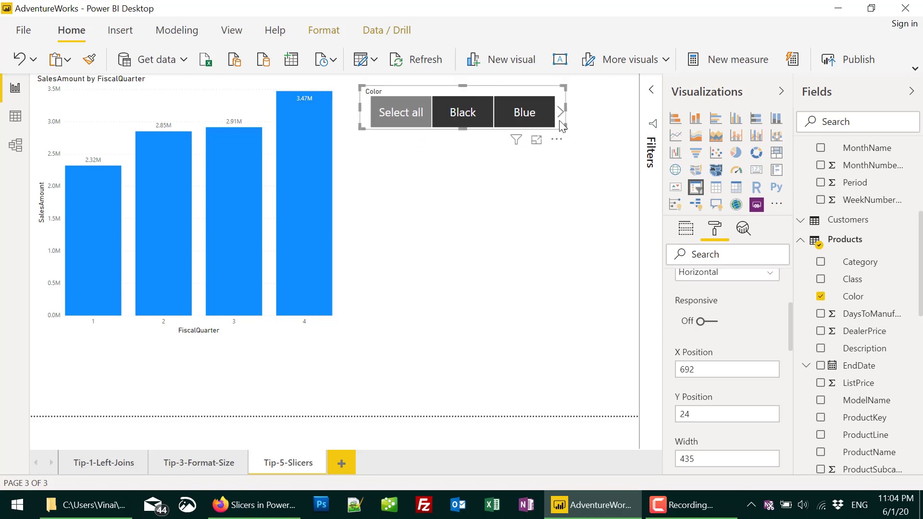
left_click(561, 112)
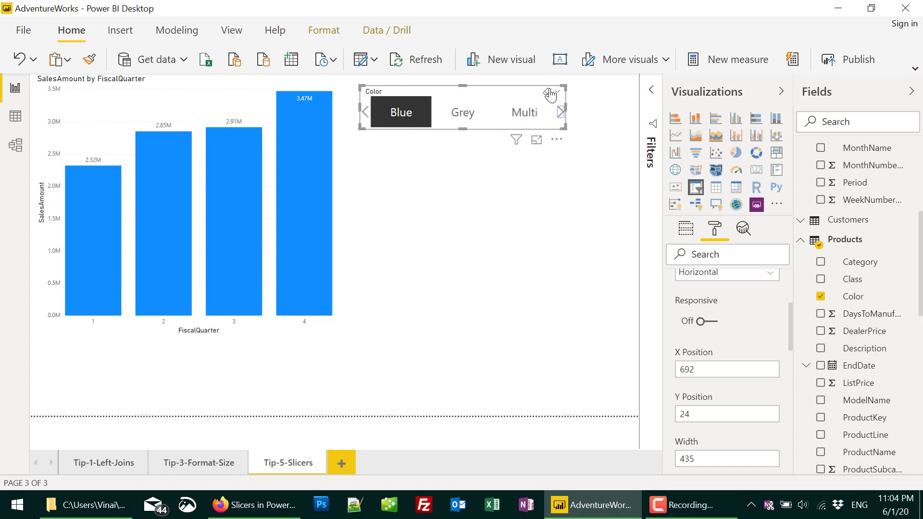
left_click(548, 91)
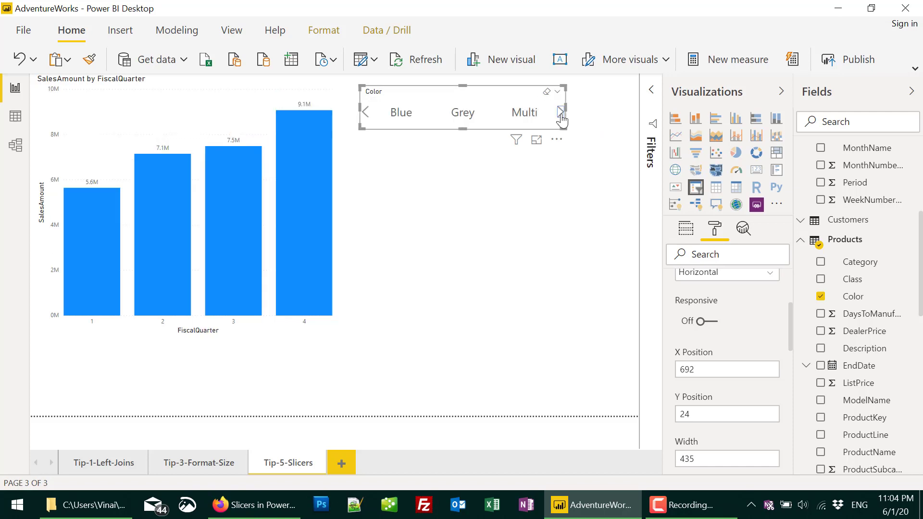
Filter the chart by Silver from further along the single-row Color slicer
left_click(561, 112)
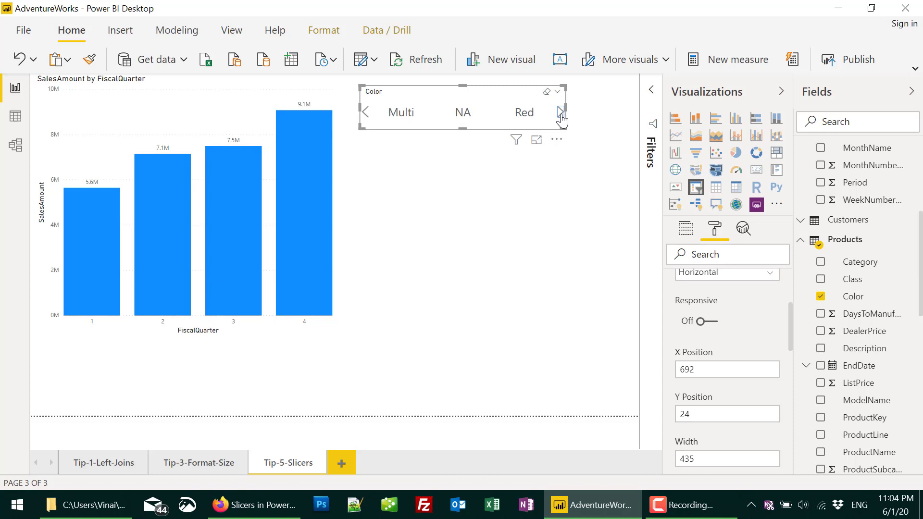
left_click(560, 113)
left_click(465, 104)
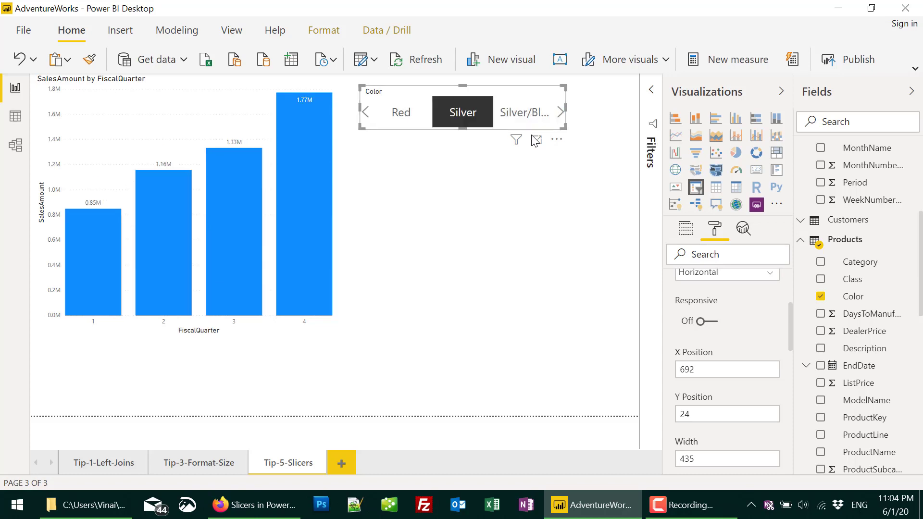
Turn the Color slicer's Responsive option back on, and enlarge the frame to a grid of three rows and three columns
left_click(715, 325)
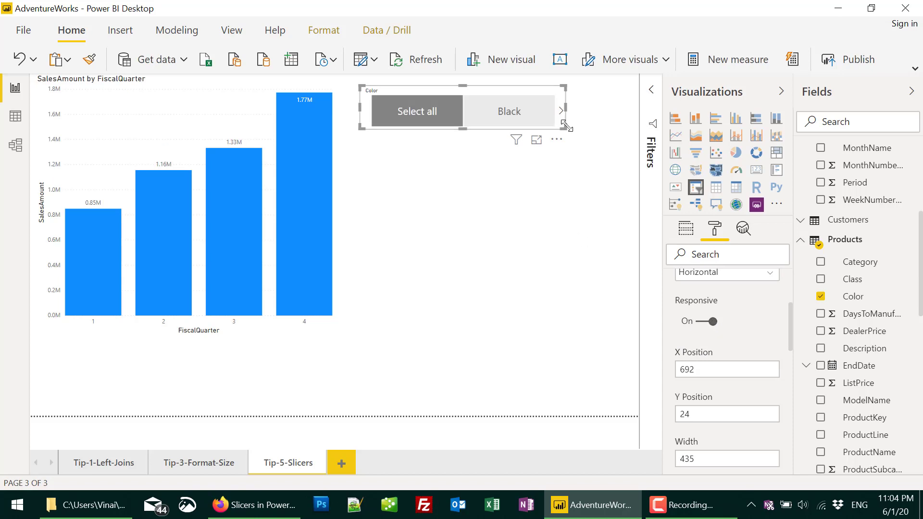
left_click_drag(567, 128, 623, 220)
left_click(617, 219)
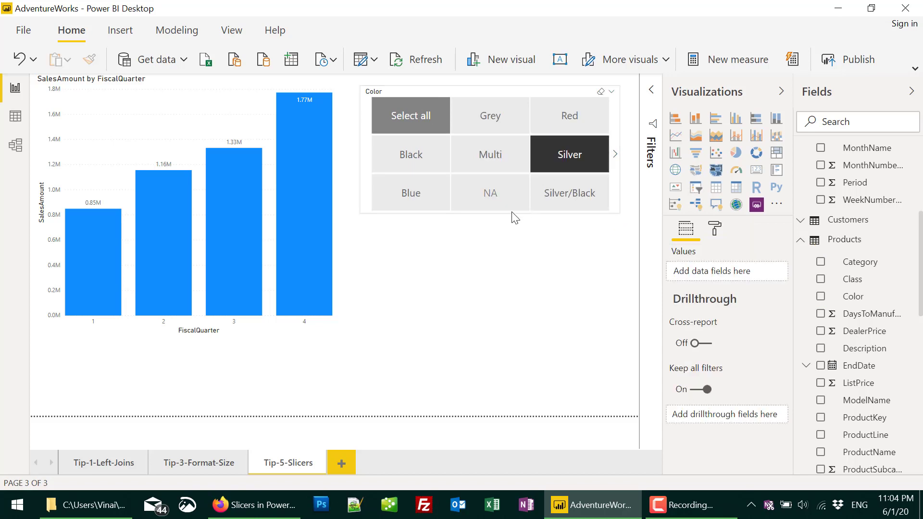
Add Blue and Red to the Silver selection in the Color slicer
left_click(405, 188)
left_click(405, 188)
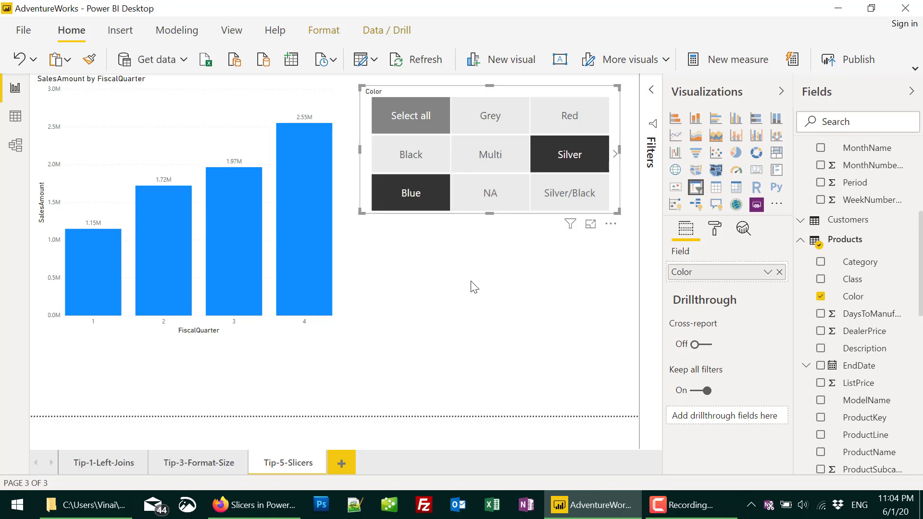
left_click(547, 111, "ctrl")
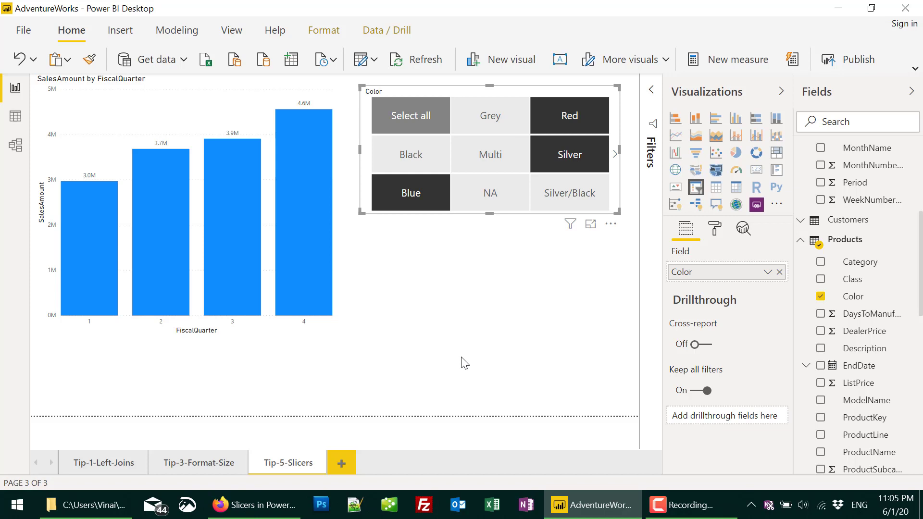
Toggle the Silver tile in the Color slicer, and restore all colors with Select all
left_click(584, 158)
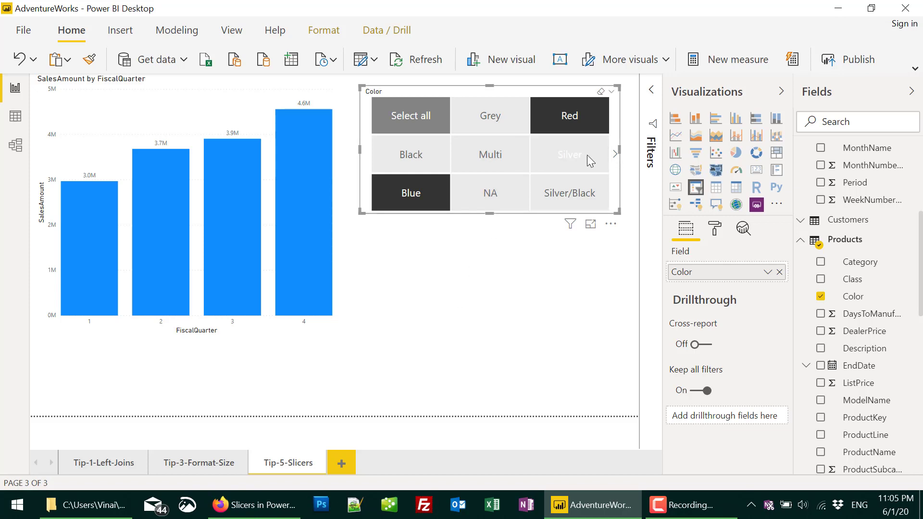
left_click(587, 155)
left_click(392, 120)
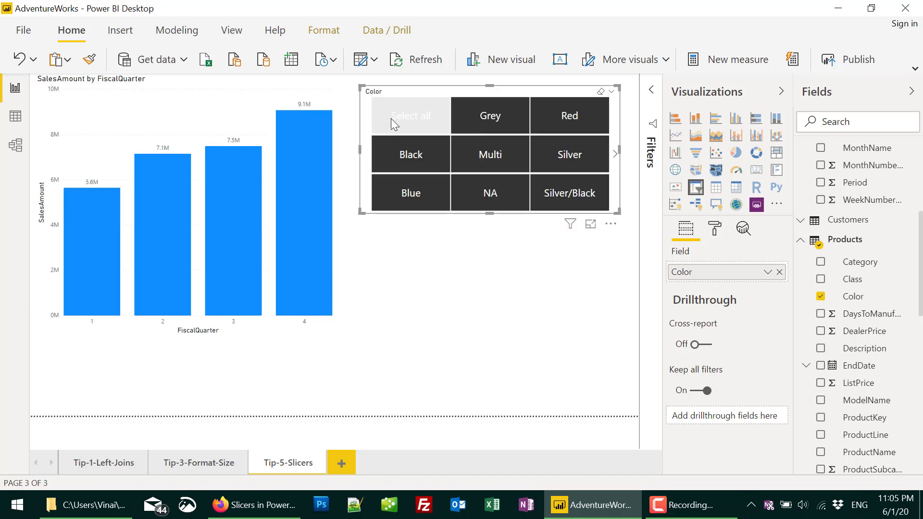
left_click(489, 329)
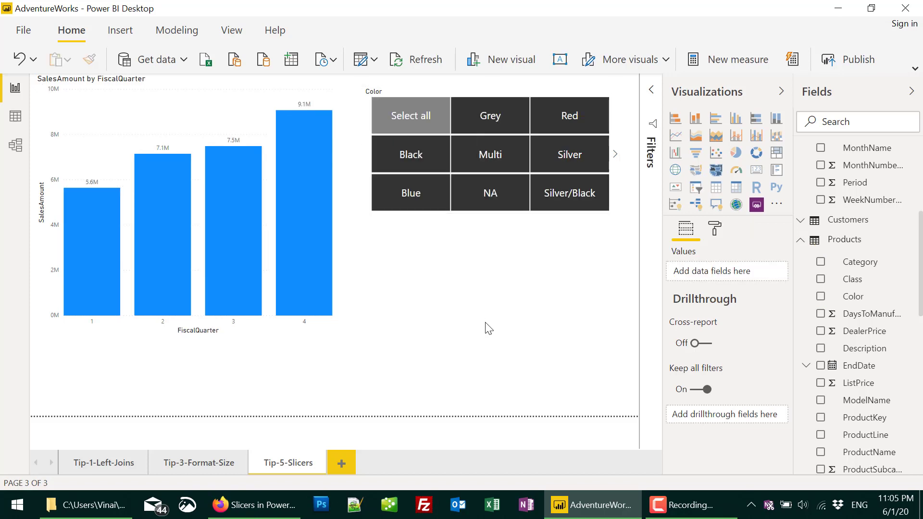